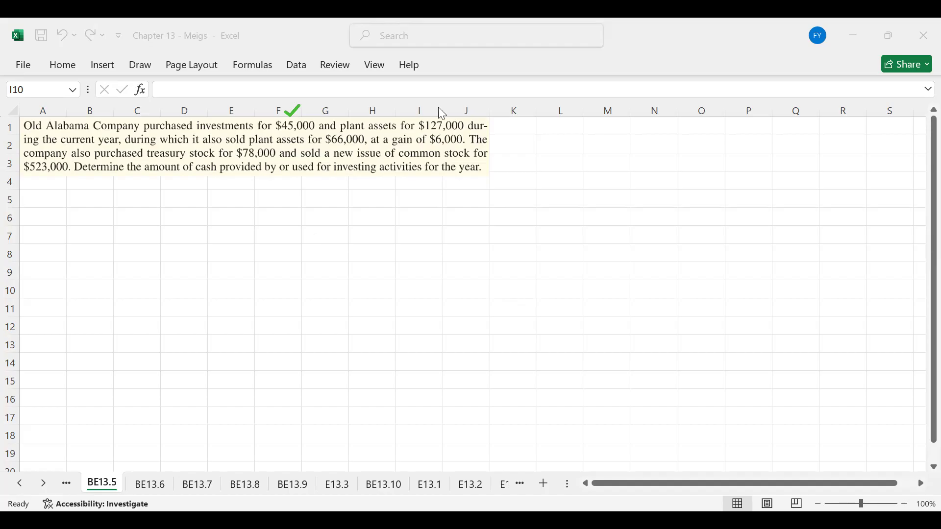
# Step: Stamp a check mark above the $127,000 plant asset purchase and crosses on the $6,000 gain, $78,000 treasury stock and $523,000 common stock amounts
pyautogui.click(428, 118)
pyautogui.click(424, 150)
pyautogui.click(229, 159)
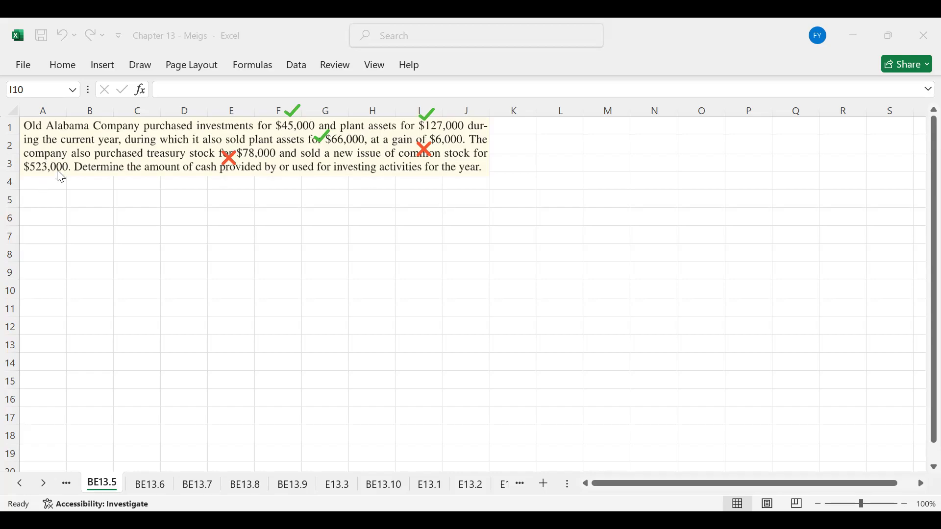
pyautogui.click(44, 178)
# Step: Enter the heading "Cashflows from Investing Activities" in cell A6 below the problem text
pyautogui.click(49, 217)
pyautogui.write('Cas')
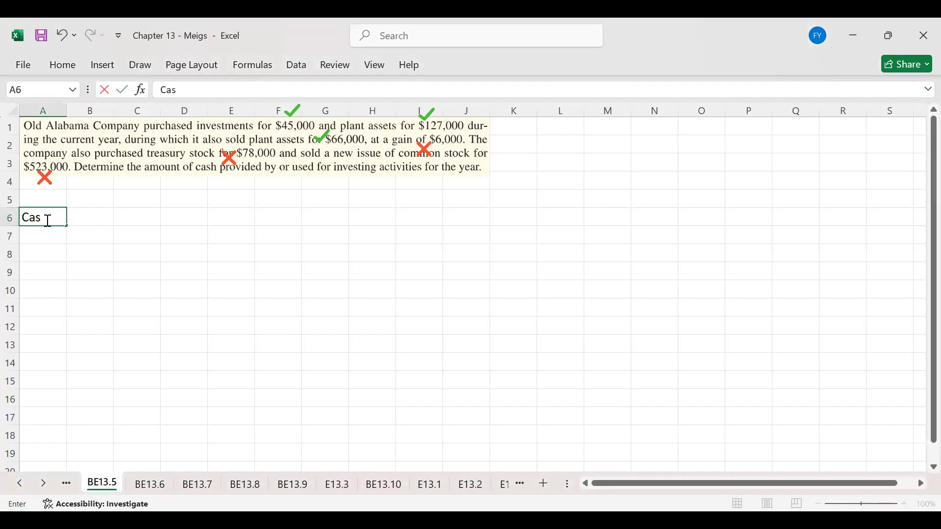
pyautogui.write('hflows f')
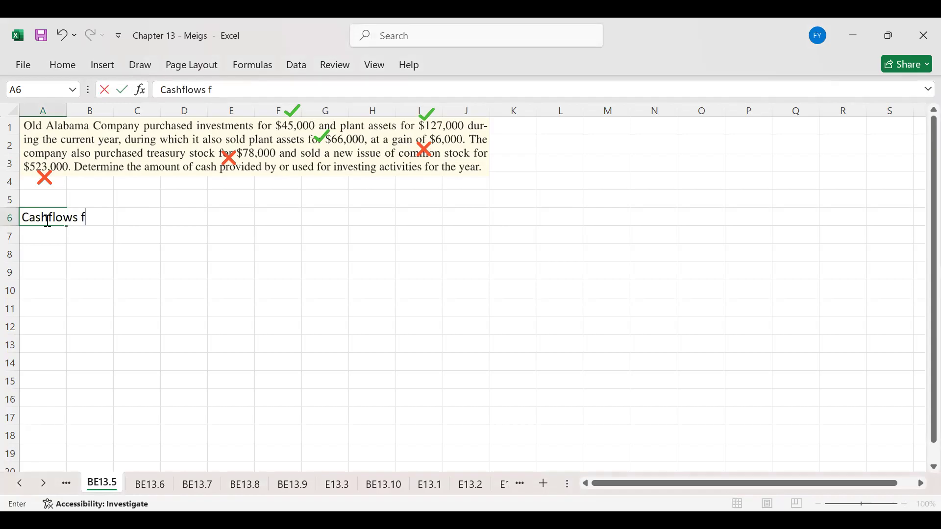
pyautogui.write('rom Inves')
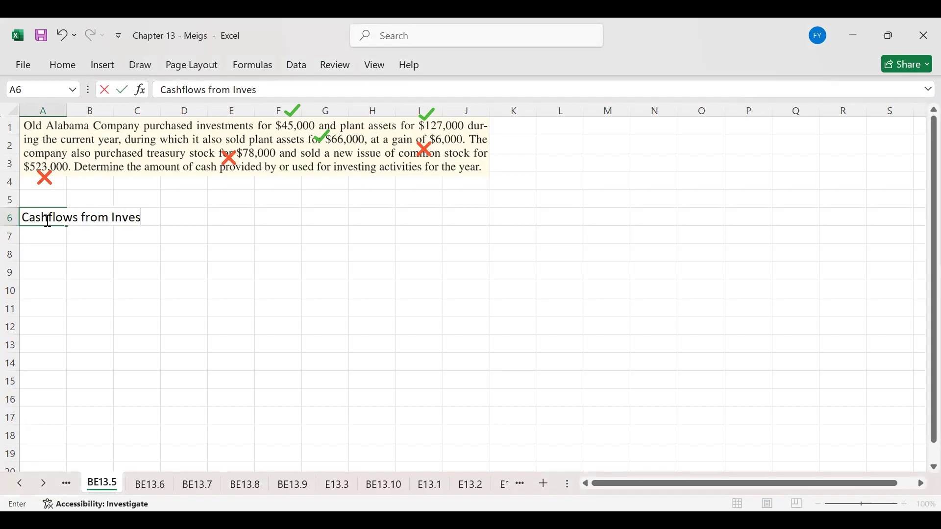
pyautogui.write('ting Activities')
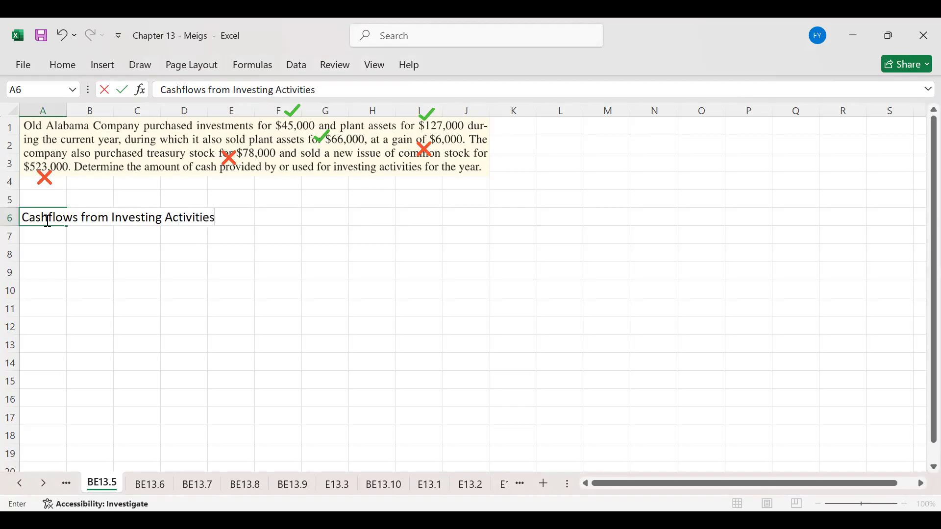
pyautogui.press('Return')
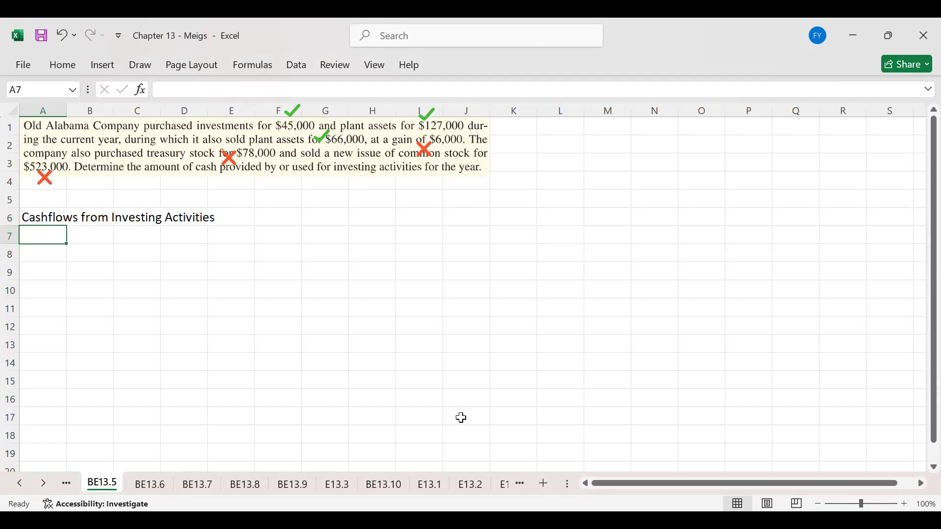
# Step: Label the first line item in cell A7 as "Cash paid for Investments"
pyautogui.write('Cash')
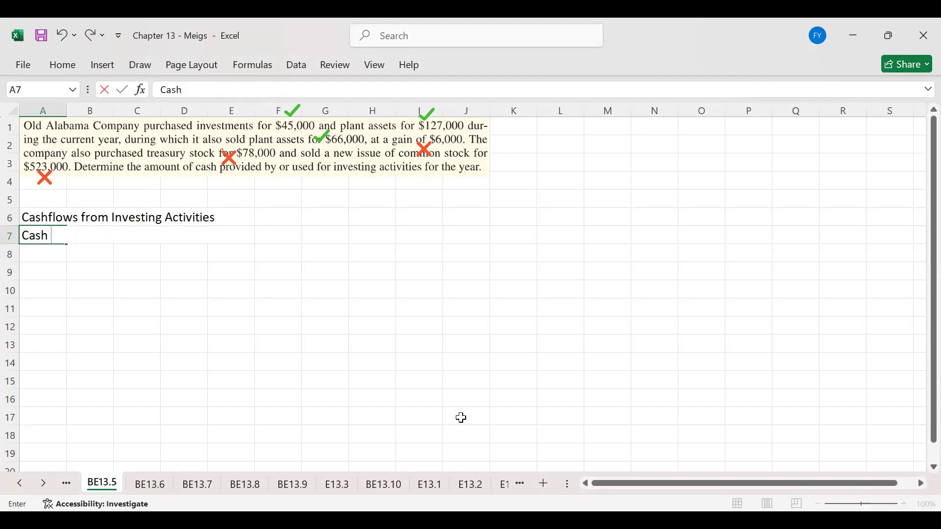
pyautogui.write(' paid fro')
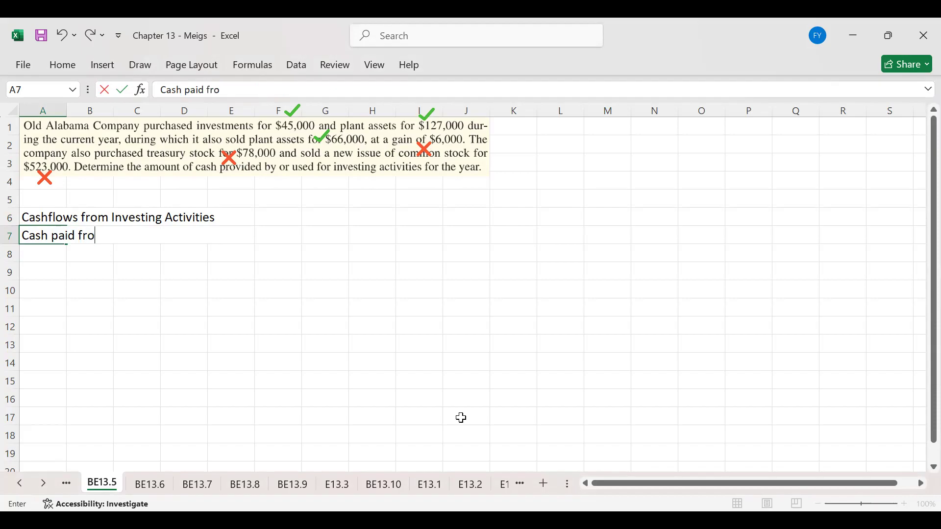
pyautogui.write('m Inv')
pyautogui.press('BackSpace')
pyautogui.press('BackSpace')
pyautogui.press('BackSpace')
pyautogui.press('BackSpace')
pyautogui.press('BackSpace')
pyautogui.press('BackSpace')
pyautogui.press('BackSpace')
pyautogui.write('or Investments')
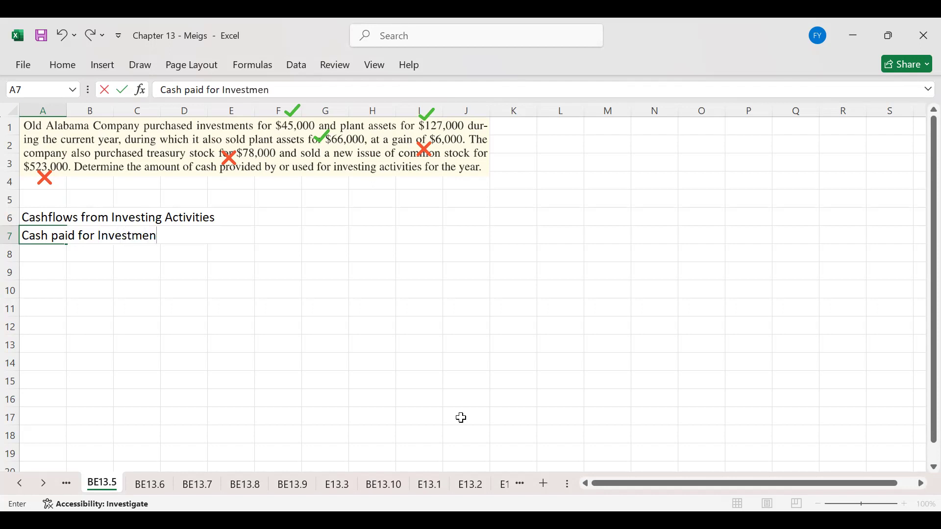
# Step: Enter -45,000 in cell F7 as the amount paid for investments
pyautogui.press('Tab')
pyautogui.press('Tab')
pyautogui.press('Tab')
pyautogui.press('Tab')
pyautogui.press('Tab')
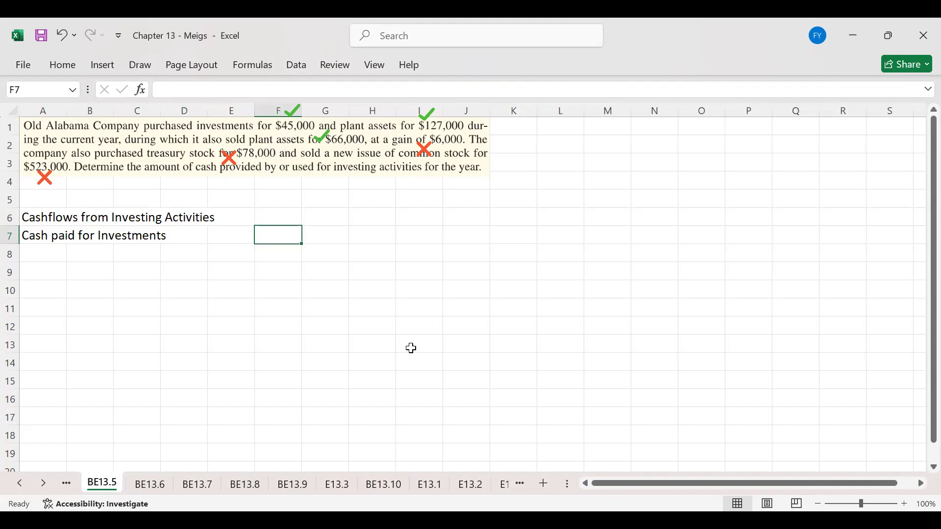
pyautogui.write('-45,000')
pyautogui.press('Return')
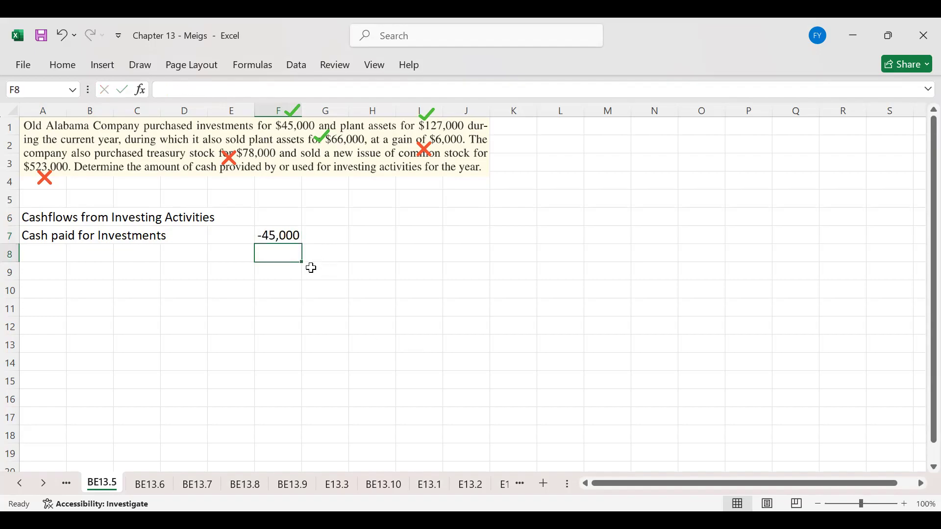
pyautogui.click(283, 234)
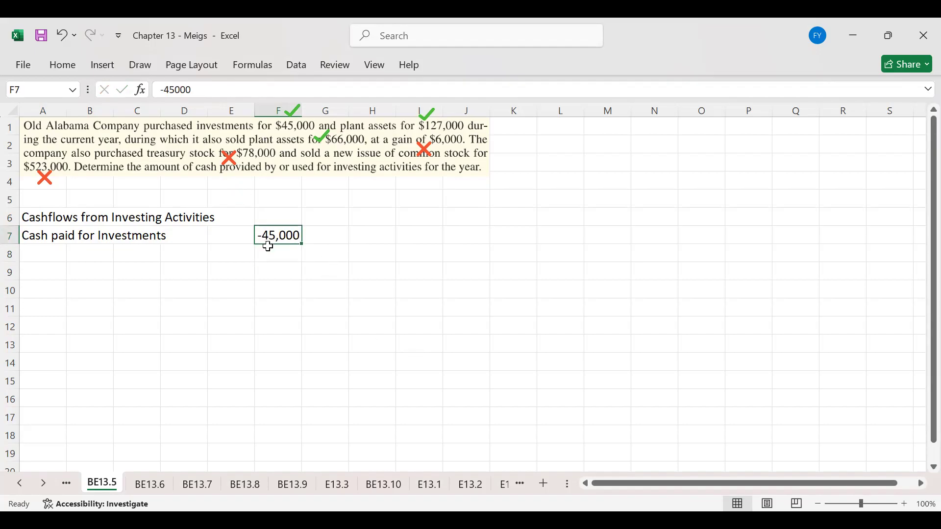
pyautogui.doubleClick(259, 235)
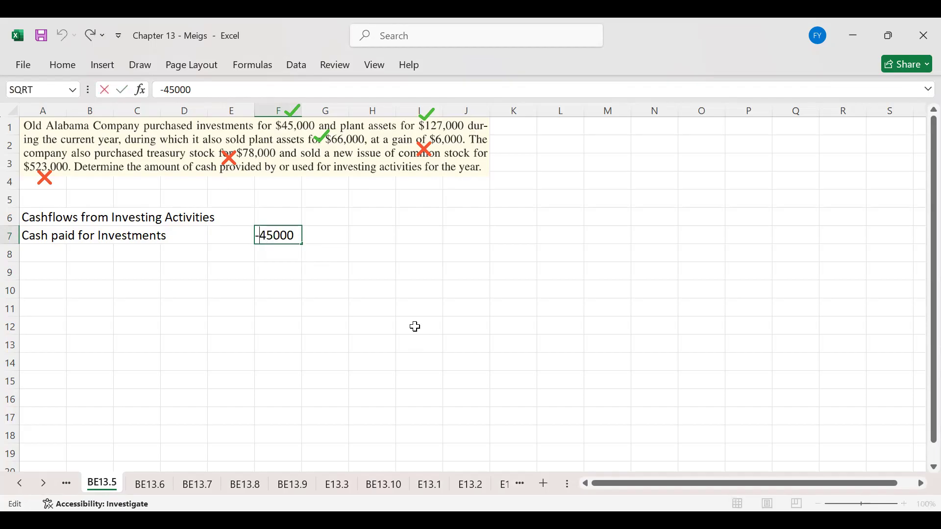
pyautogui.write('$')
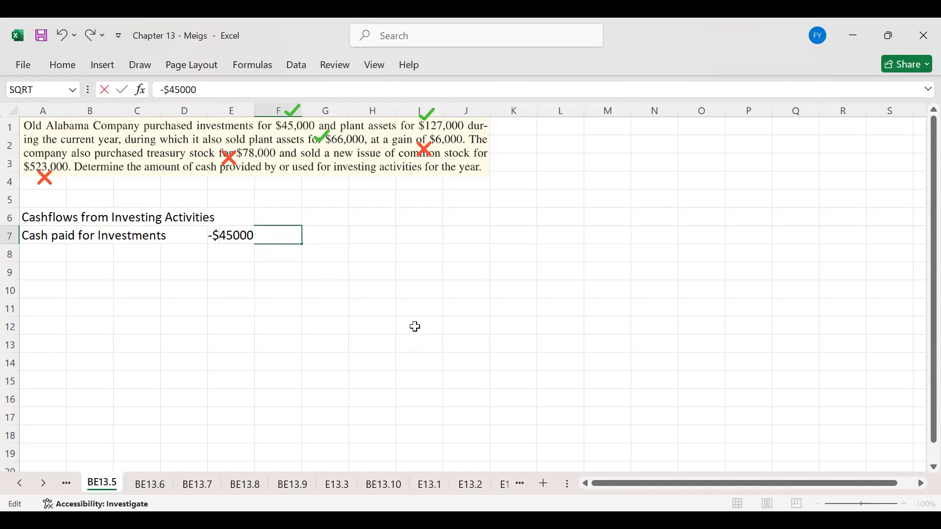
pyautogui.press('Escape')
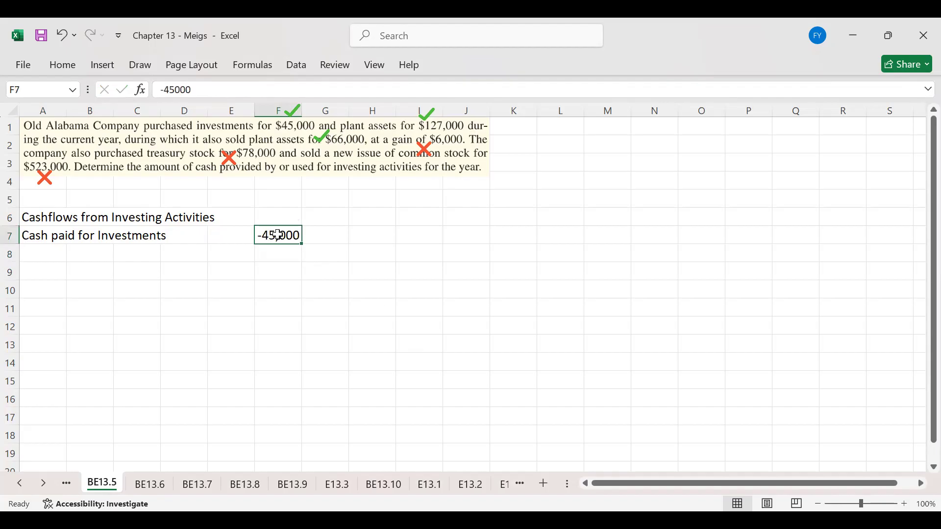
# Step: Label the second line item in cell A8 as "Cash paid for Plant assets"
pyautogui.click(38, 254)
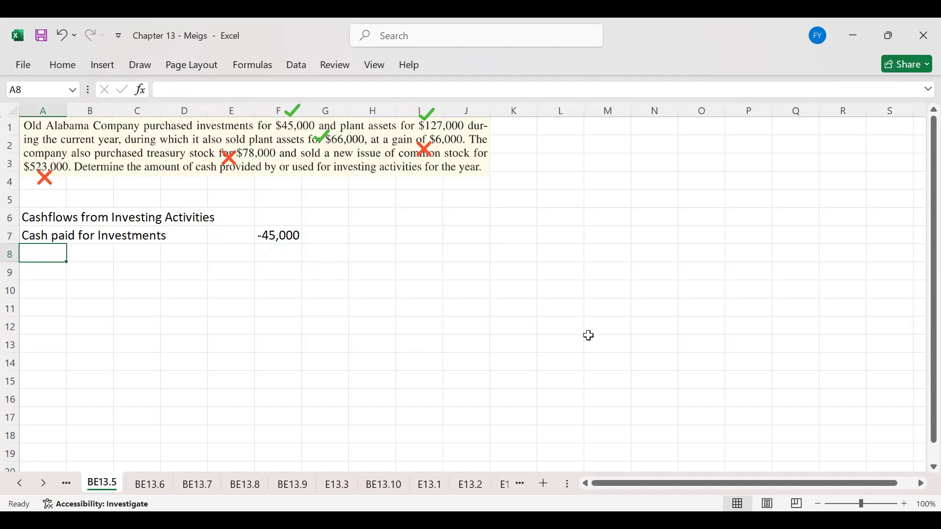
pyautogui.write('Ca')
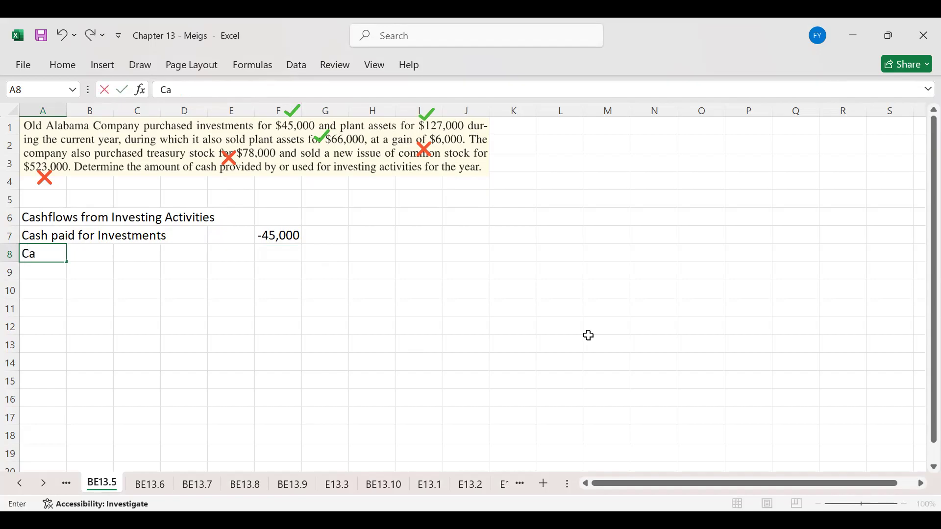
pyautogui.write('sh p')
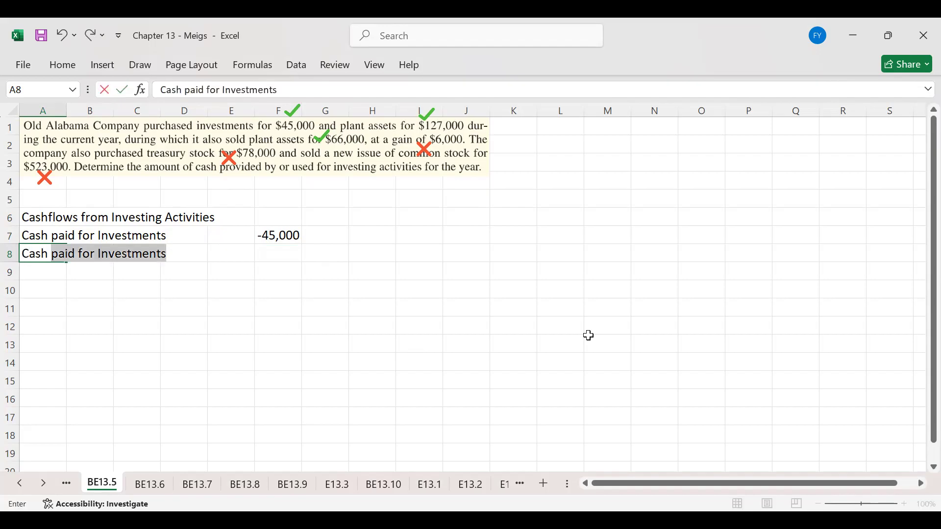
pyautogui.write('aid for ')
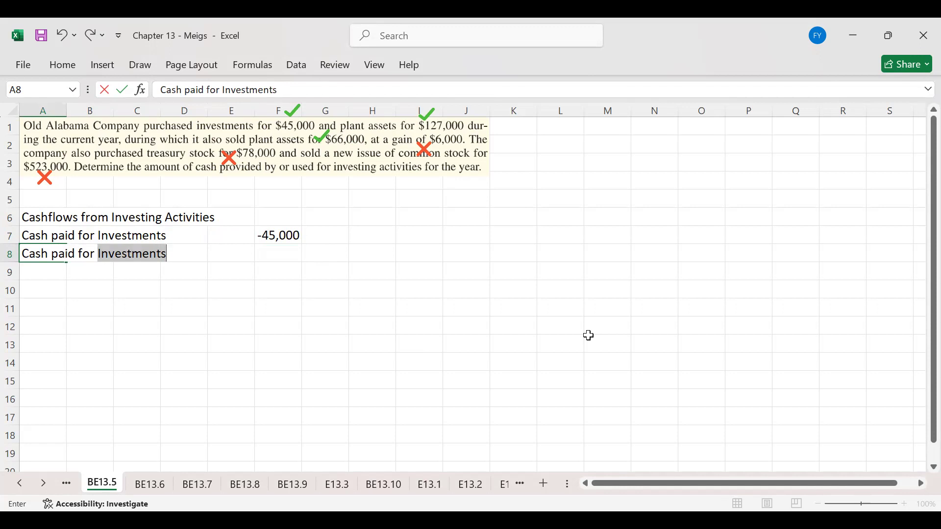
pyautogui.write('Plant assets')
# Step: Enter -127,000 in cell F8 as the amount paid for plant assets
pyautogui.press('Tab')
pyautogui.press('Tab')
pyautogui.press('Tab')
pyautogui.press('Tab')
pyautogui.press('Tab')
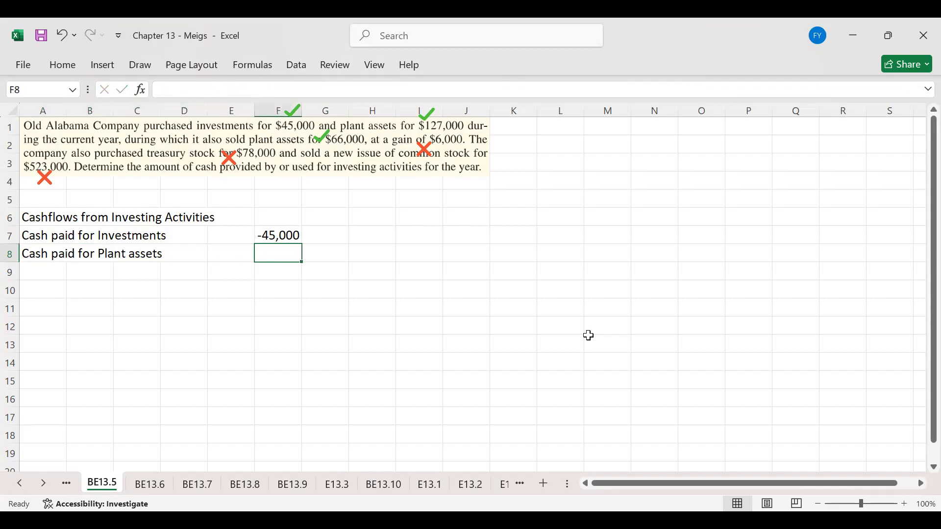
pyautogui.write('-127,')
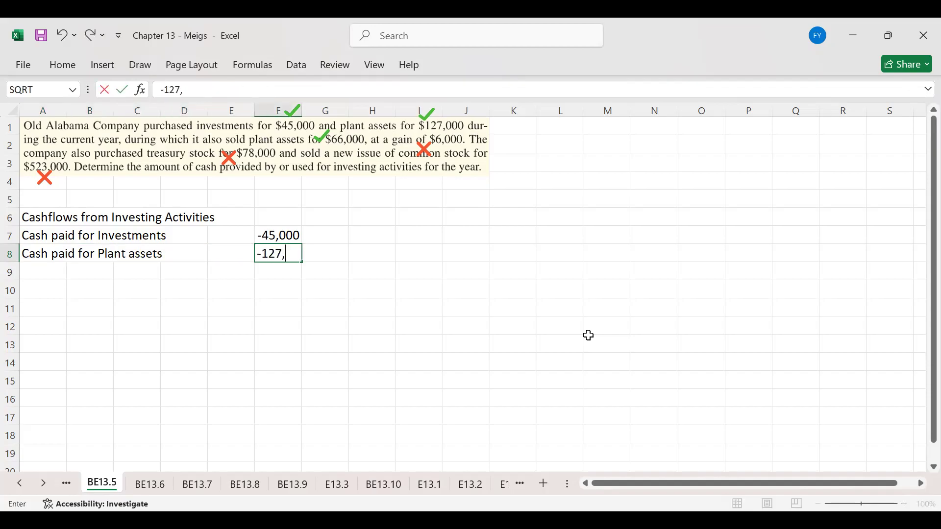
pyautogui.write('000')
pyautogui.press('Return')
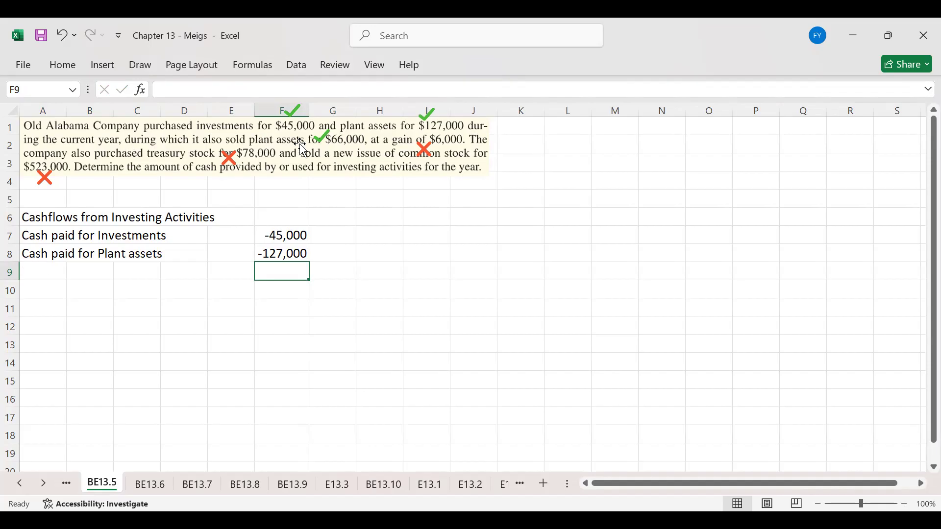
# Step: Label the third line item in cell A9 as "Proceeds from sales of plant assets"
pyautogui.click(50, 271)
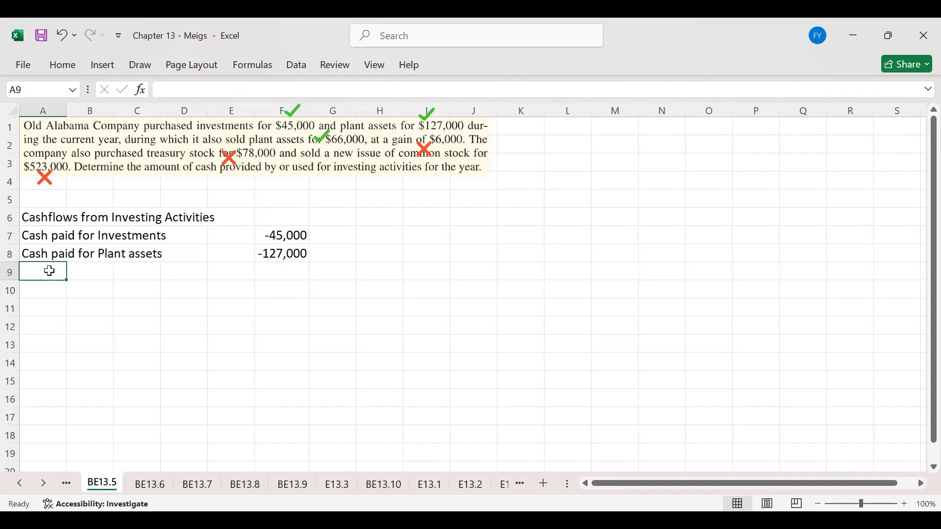
pyautogui.write('Proc')
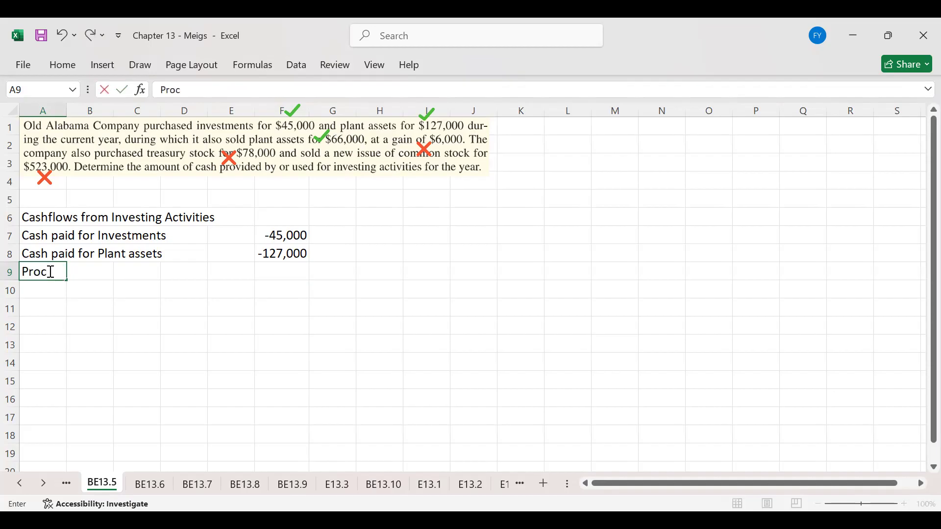
pyautogui.write('eeds from')
pyautogui.write('es')
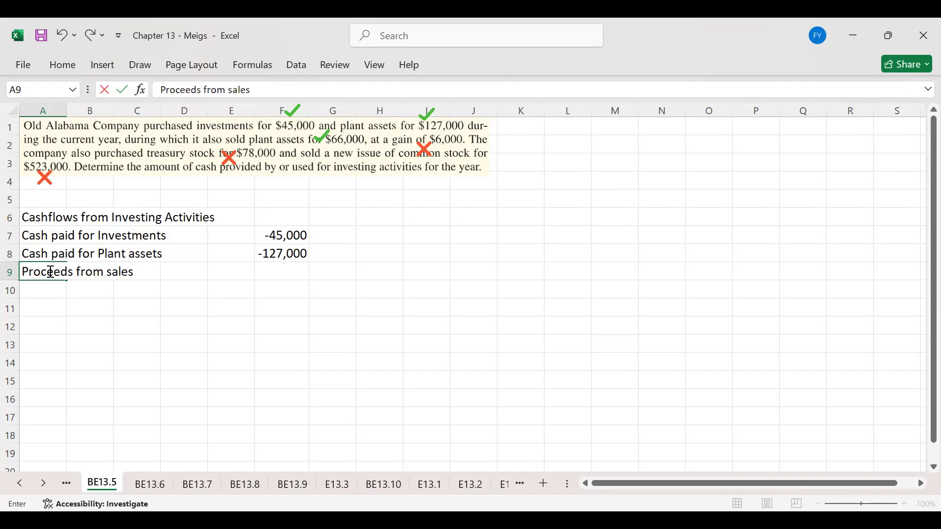
pyautogui.write(' of plant assets')
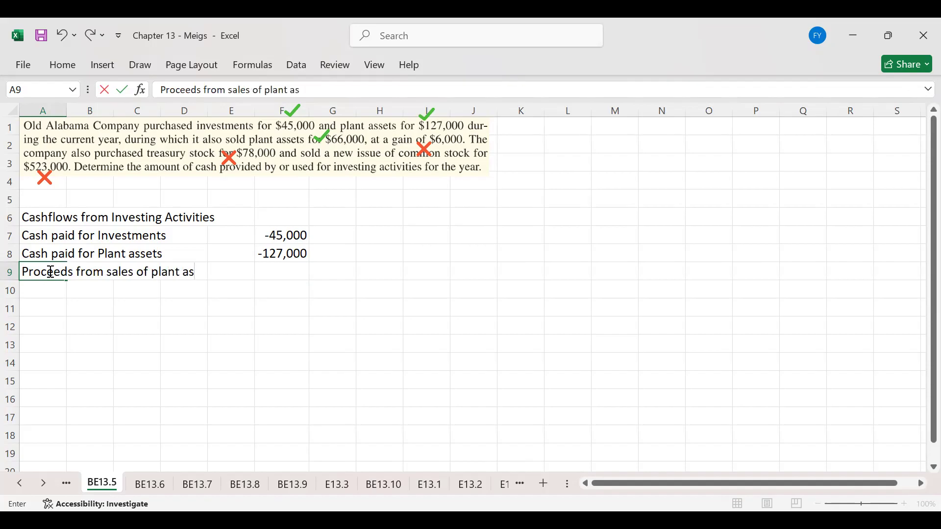
# Step: Enter 66,000 in cell F9 as the proceeds from the plant asset sale
pyautogui.press('Tab')
pyautogui.press('Right')
pyautogui.press('Right')
pyautogui.press('Right')
pyautogui.press('Right')
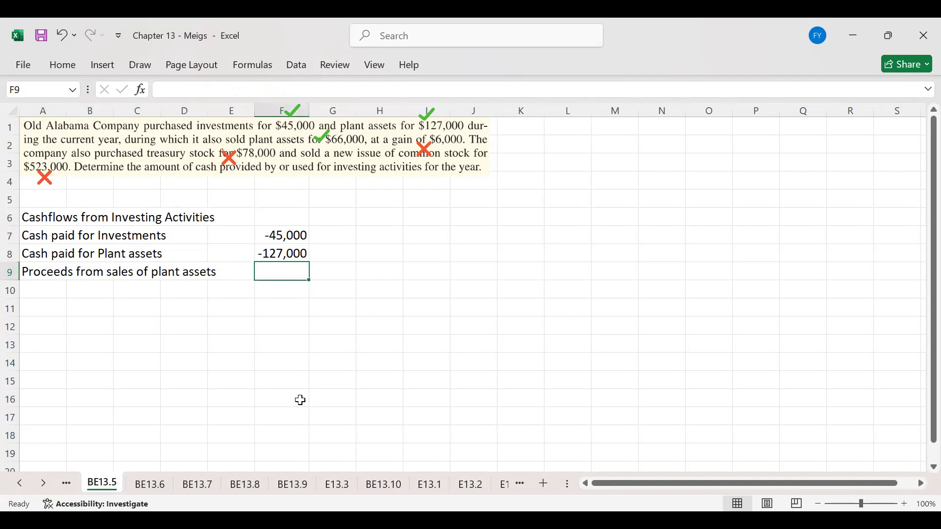
pyautogui.write('66,000')
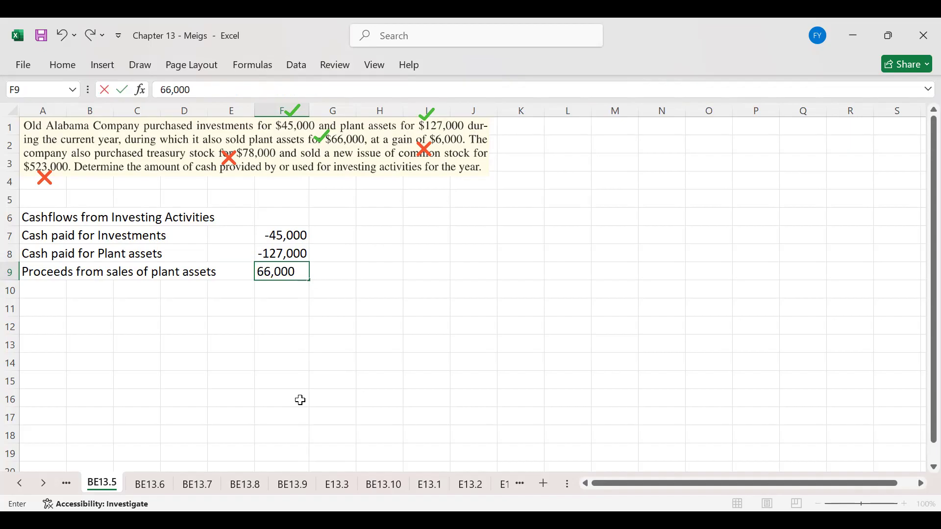
pyautogui.press('Return')
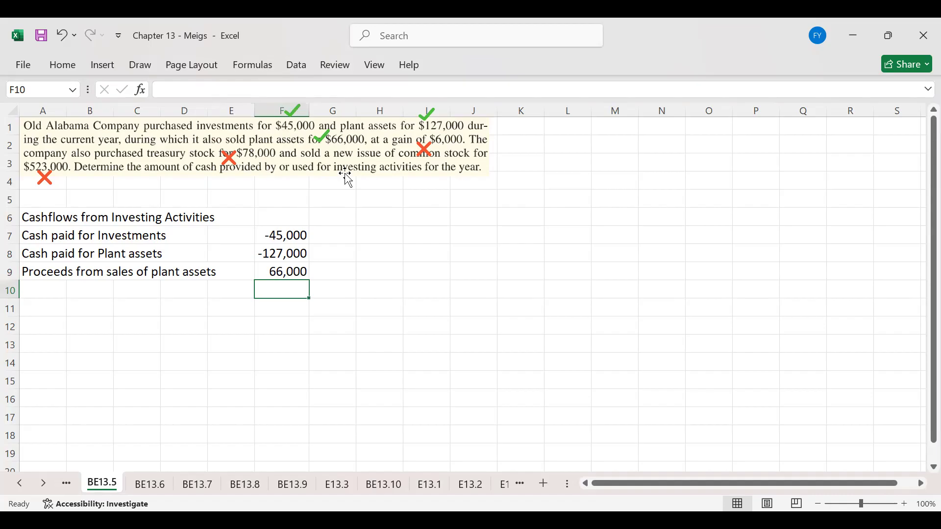
pyautogui.click(290, 272)
pyautogui.click(449, 140)
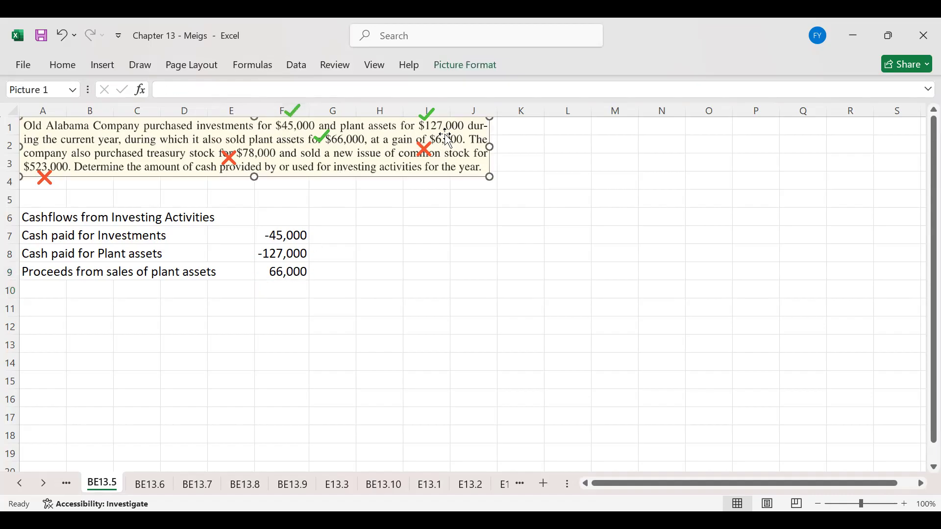
pyautogui.click(414, 220)
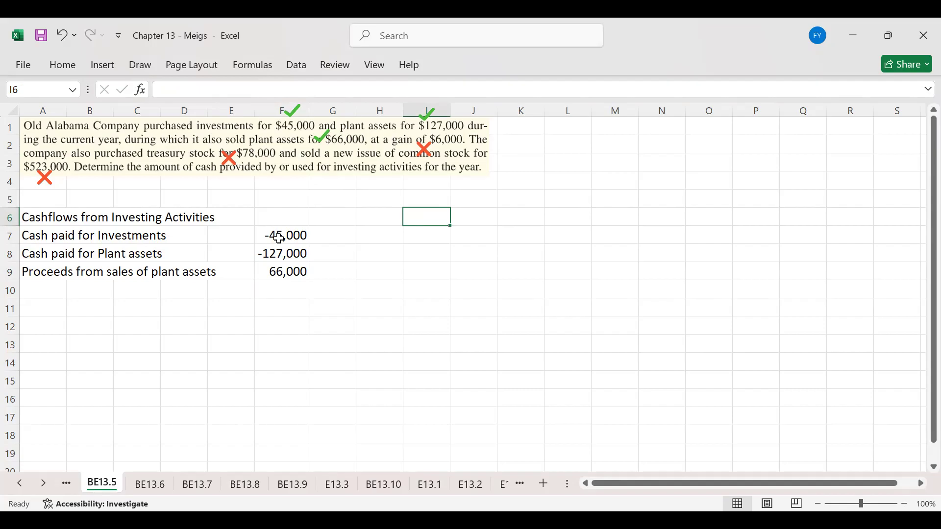
# Step: Total the three investing amounts in F7:F9 with AutoSum in cell F10
pyautogui.moveTo(275, 234); pyautogui.dragTo(275, 286)
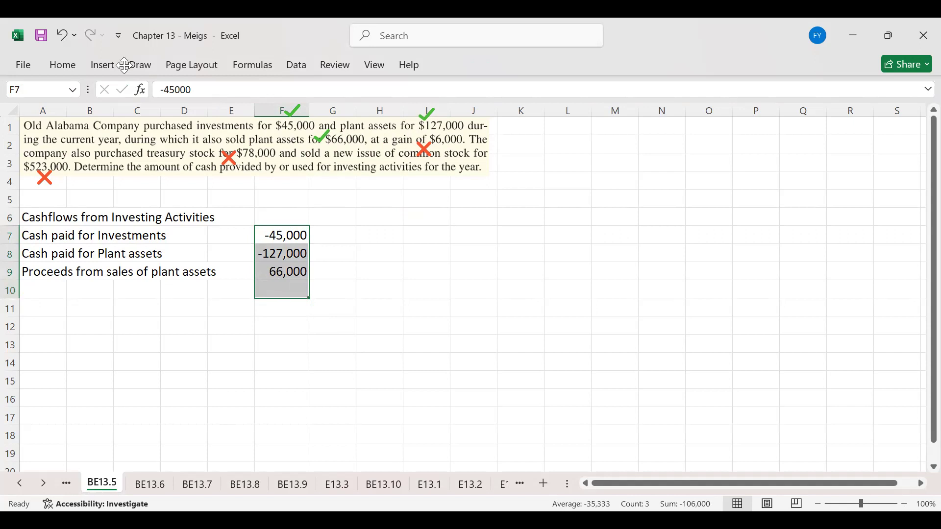
pyautogui.click(75, 65)
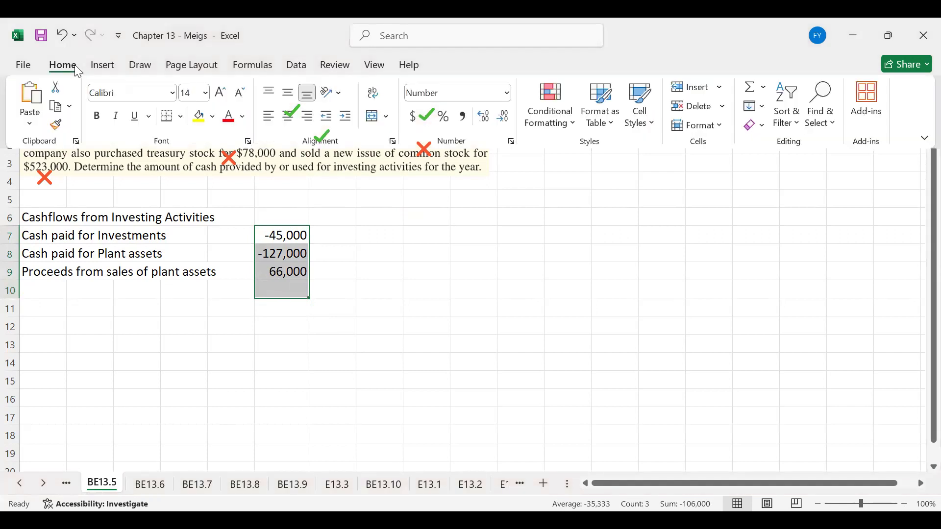
pyautogui.click(749, 88)
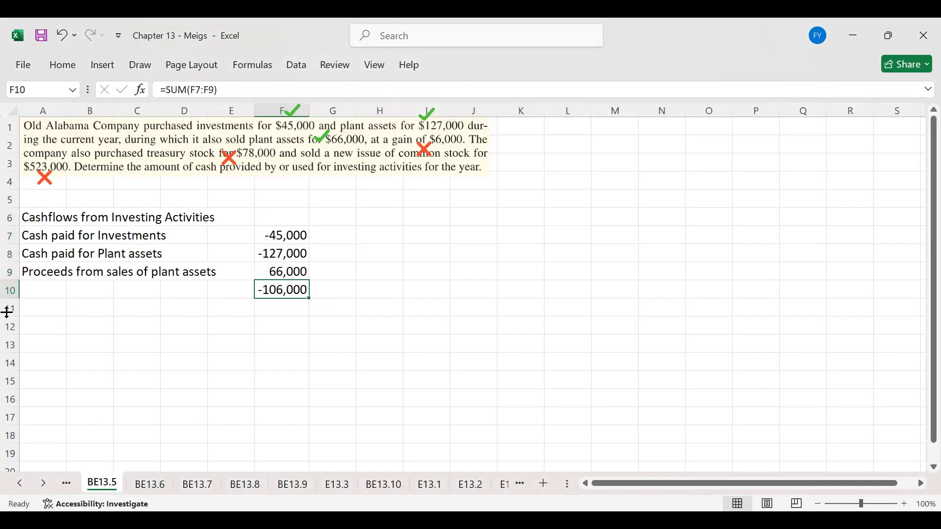
# Step: Label the total row in cell A10 as "Net Cash used in Investing Activities"
pyautogui.click(41, 288)
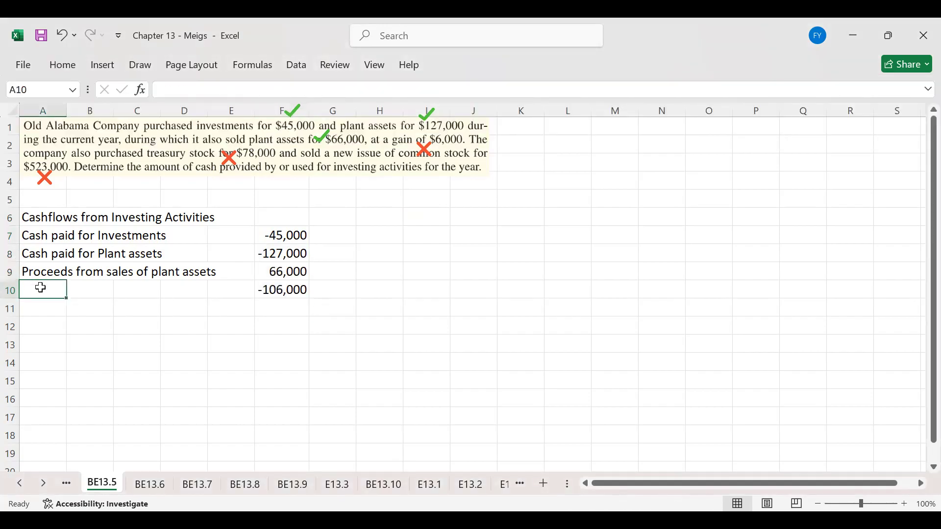
pyautogui.write('Net Cash used')
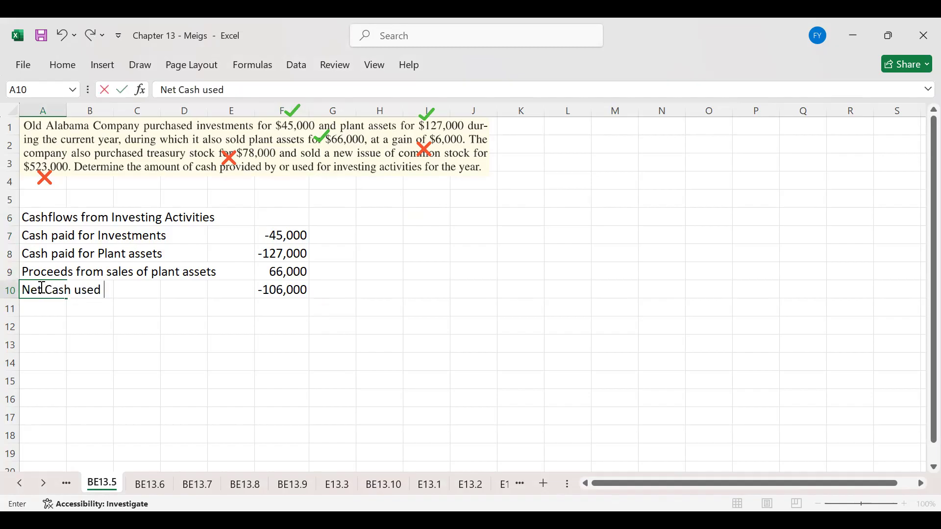
pyautogui.write(' in Inves')
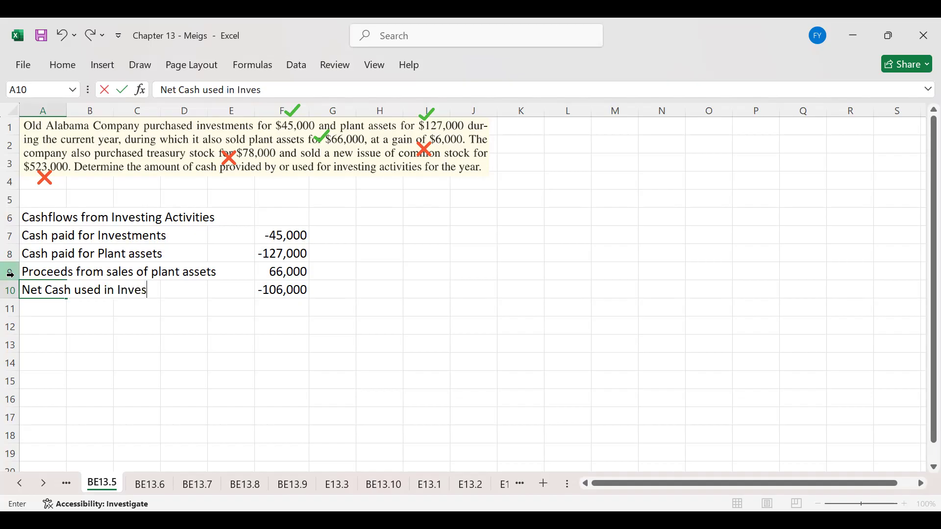
pyautogui.write('ting Axctiv')
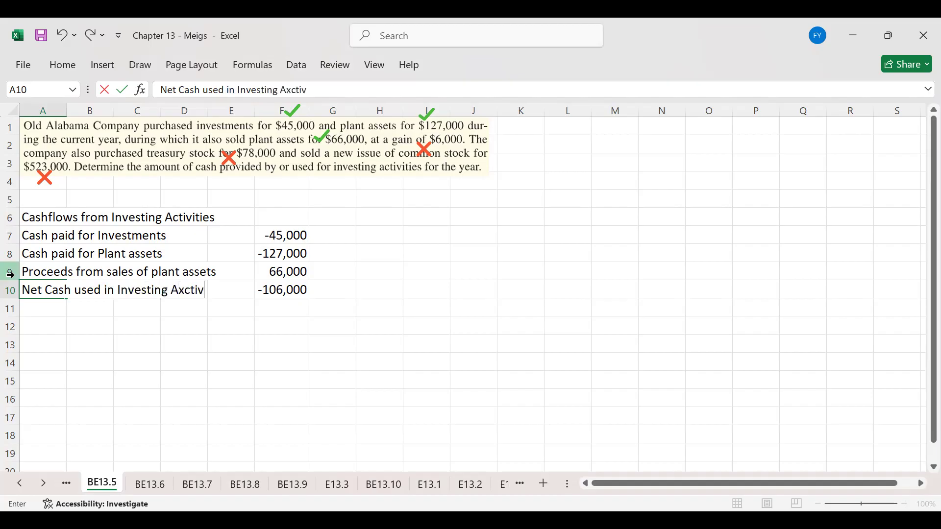
pyautogui.write('ities')
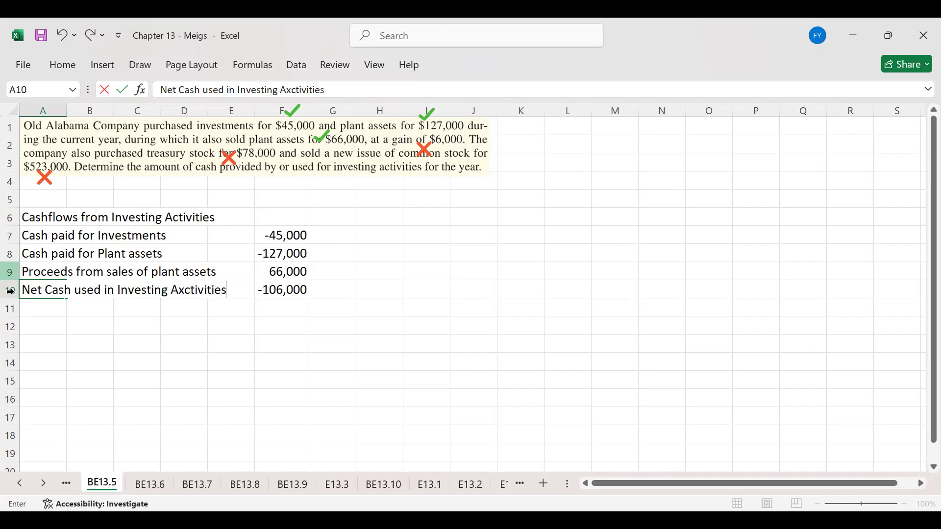
pyautogui.click(294, 92)
pyautogui.press('BackSpace')
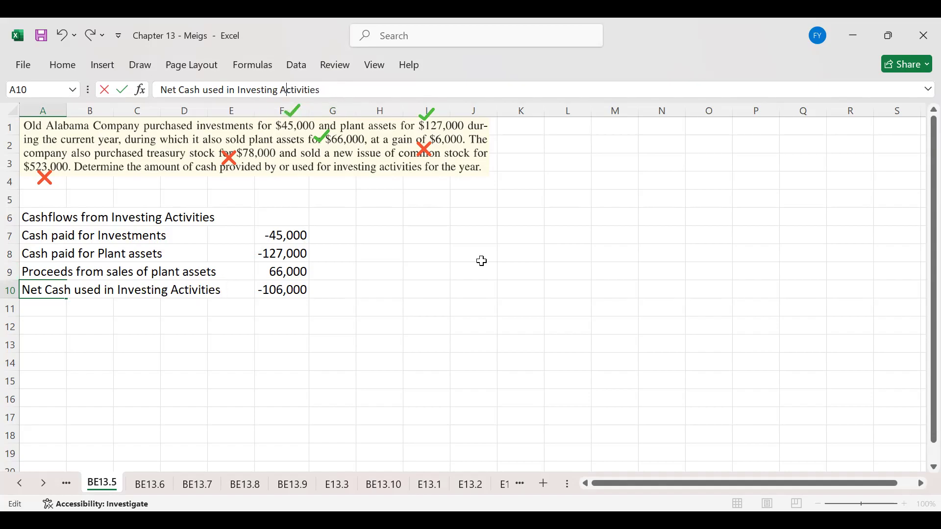
pyautogui.press('Return')
# Step: Format the amounts in F7:F10 as Accounting with a dollar sign and no decimal places
pyautogui.moveTo(284, 235); pyautogui.dragTo(291, 285)
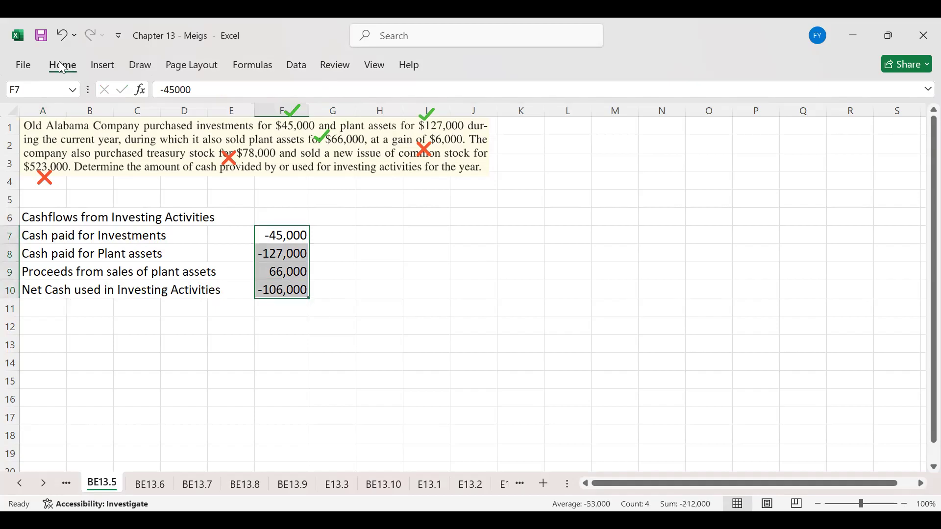
pyautogui.click(62, 65)
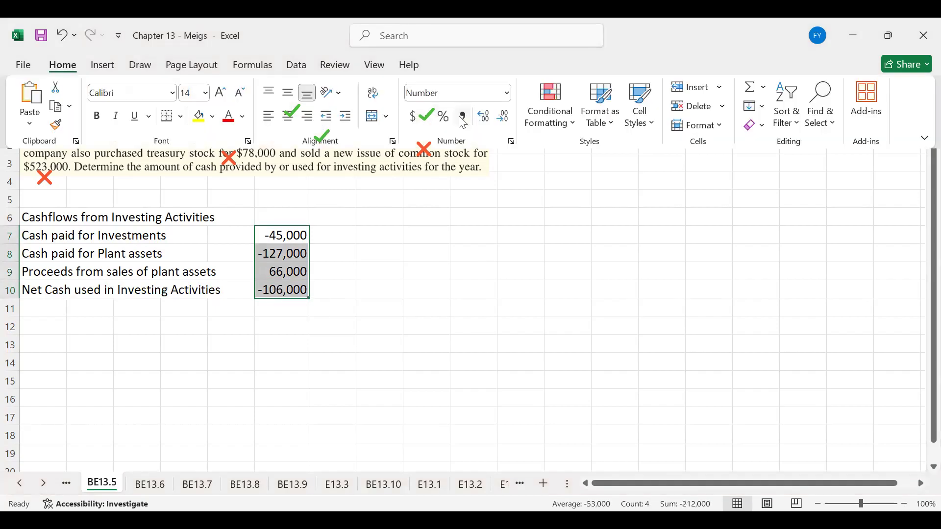
pyautogui.click(414, 118)
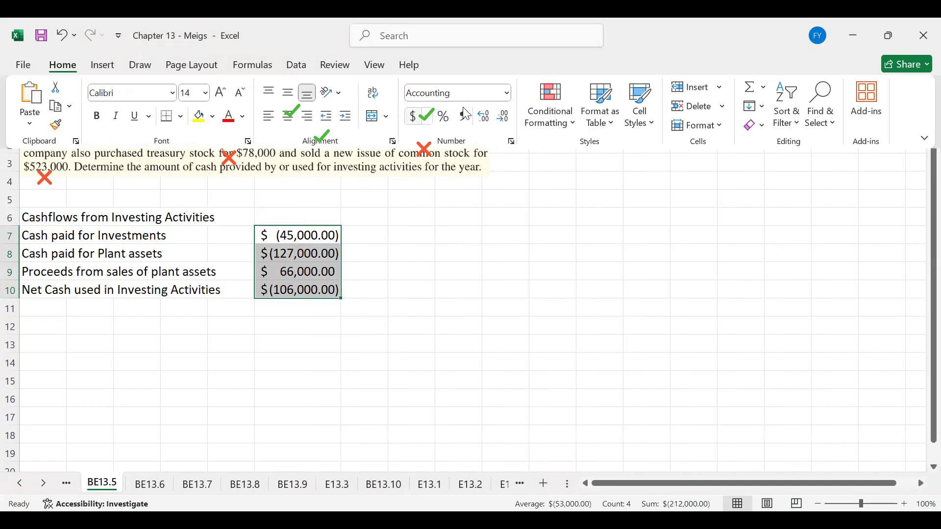
pyautogui.click(504, 116)
pyautogui.click(503, 117)
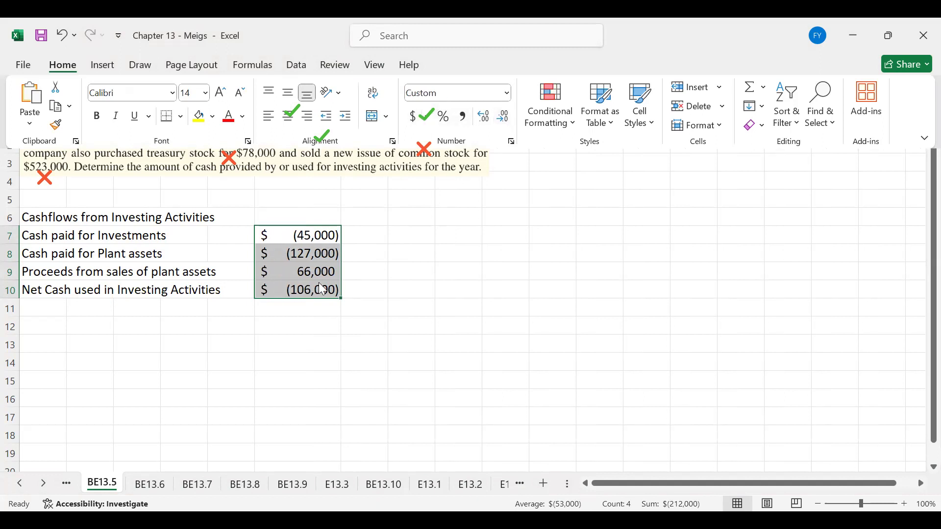
# Step: Give the net total in F10 a top and double bottom border and highlight it with the current fill color
pyautogui.click(318, 289)
pyautogui.click(62, 65)
pyautogui.click(182, 118)
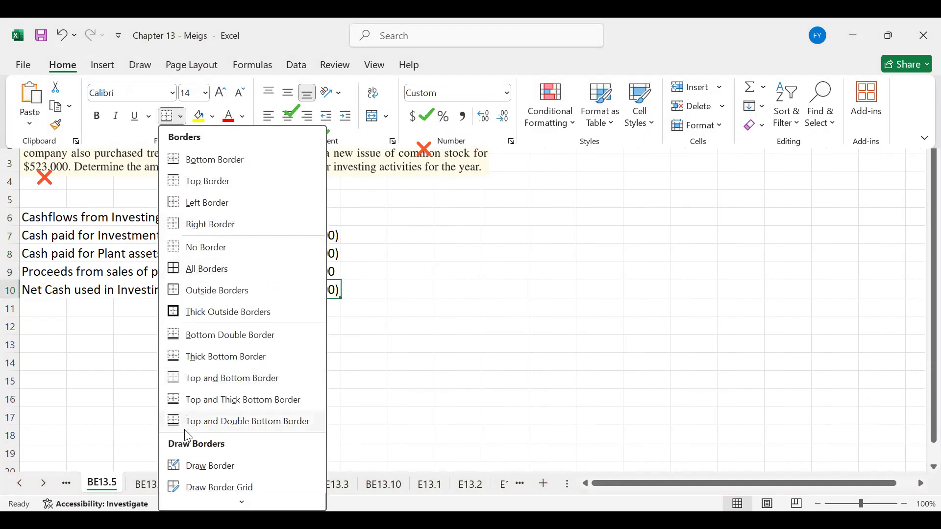
pyautogui.click(200, 119)
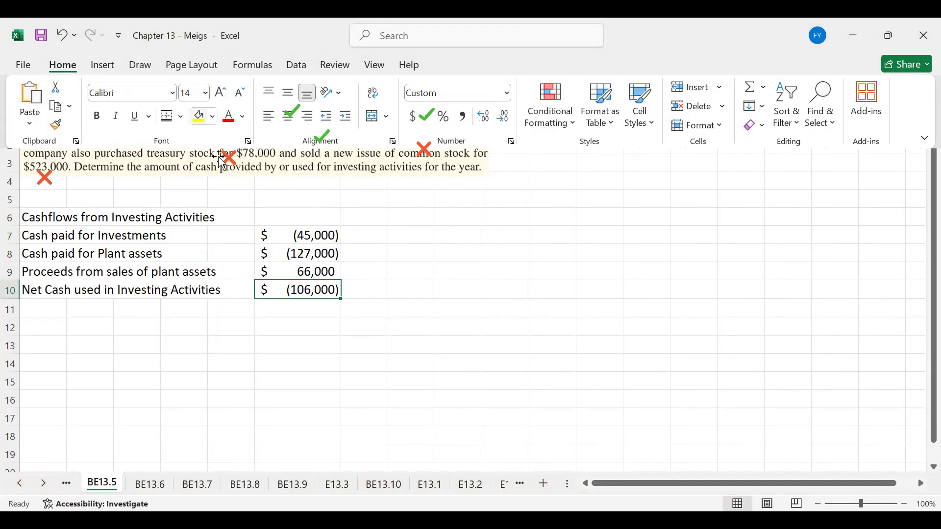
pyautogui.click(199, 119)
pyautogui.click(471, 293)
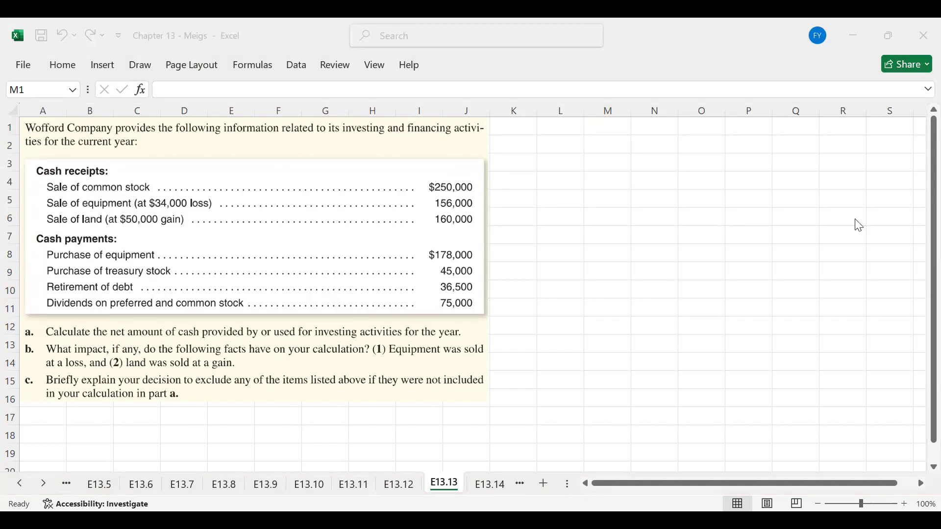
# Step: On sheet E13.13, mark Wofford Company's investing items with check marks and the common stock, treasury stock and debt retirement items with crosses
pyautogui.click(419, 183)
pyautogui.click(426, 221)
pyautogui.click(417, 259)
pyautogui.click(414, 270)
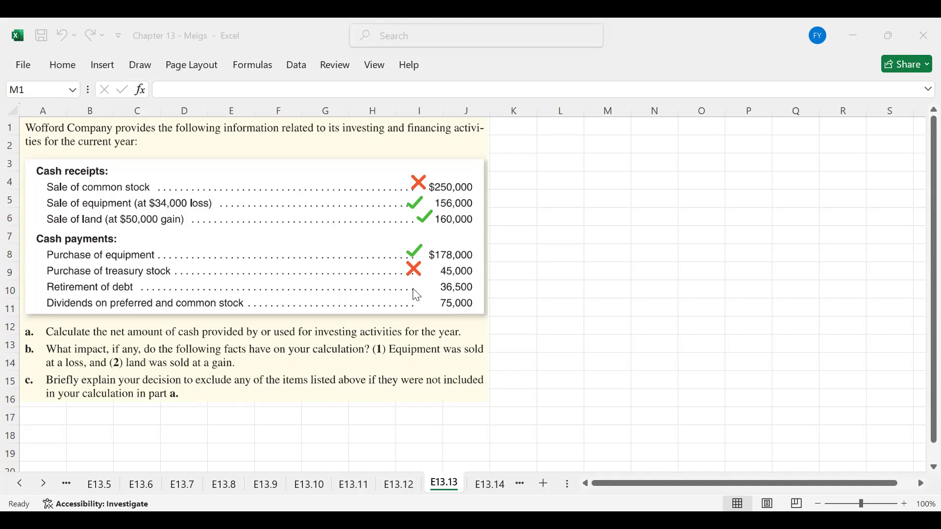
pyautogui.click(414, 290)
# Step: Enter the heading "Csah flows from Investing Activities" in cell L1
pyautogui.click(547, 129)
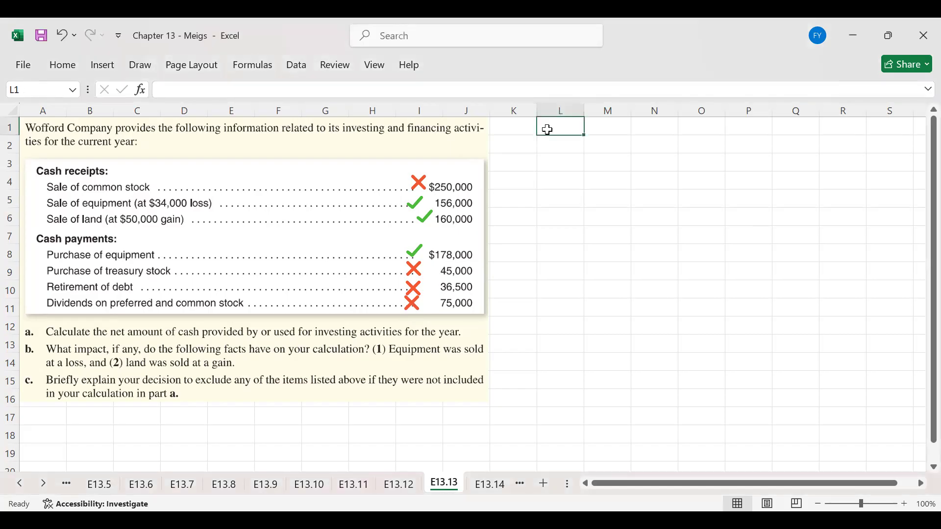
pyautogui.write('Csah flows from I')
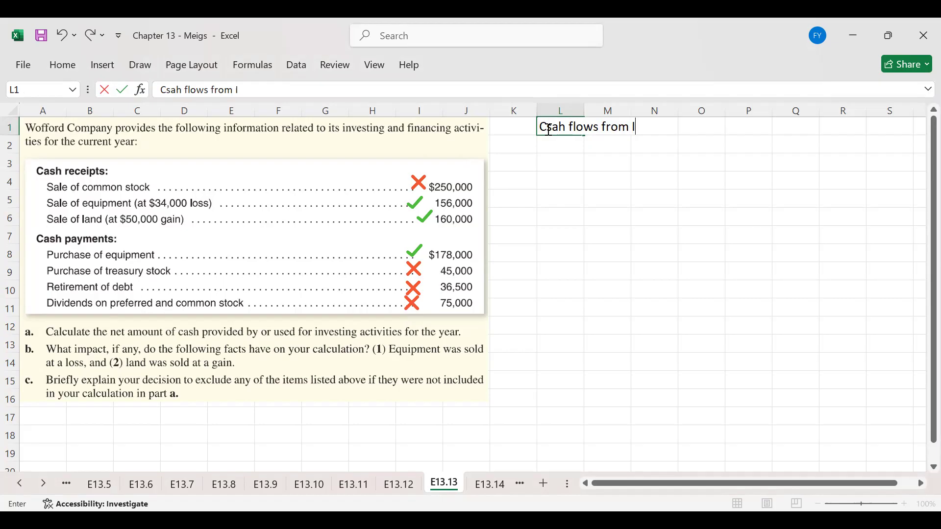
pyautogui.write('nvesting Activities')
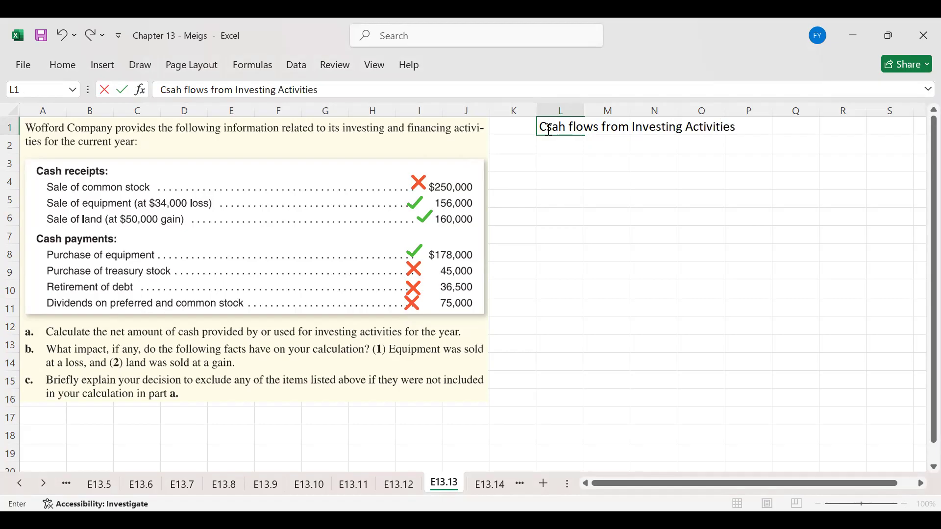
pyautogui.press('Return')
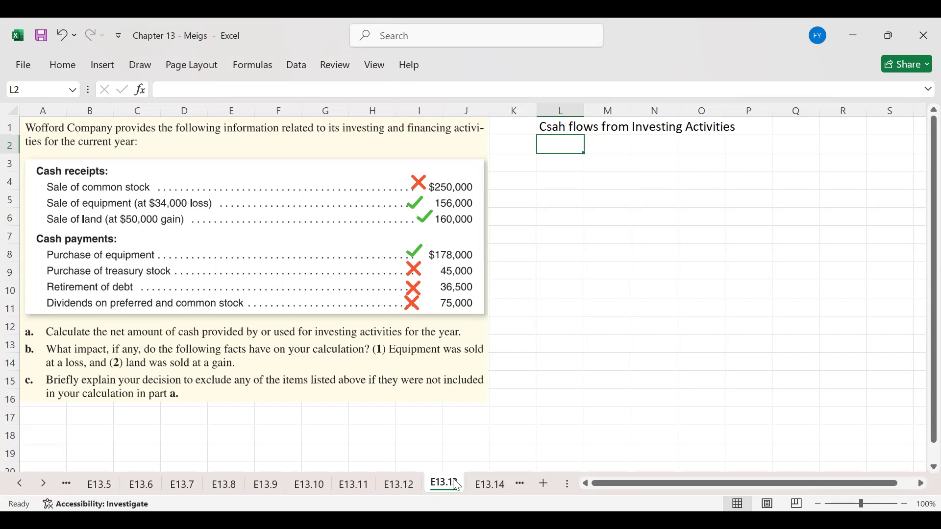
# Step: Label the first line item in cell L2 as "Proceeds from sale of equipment"
pyautogui.write('C')
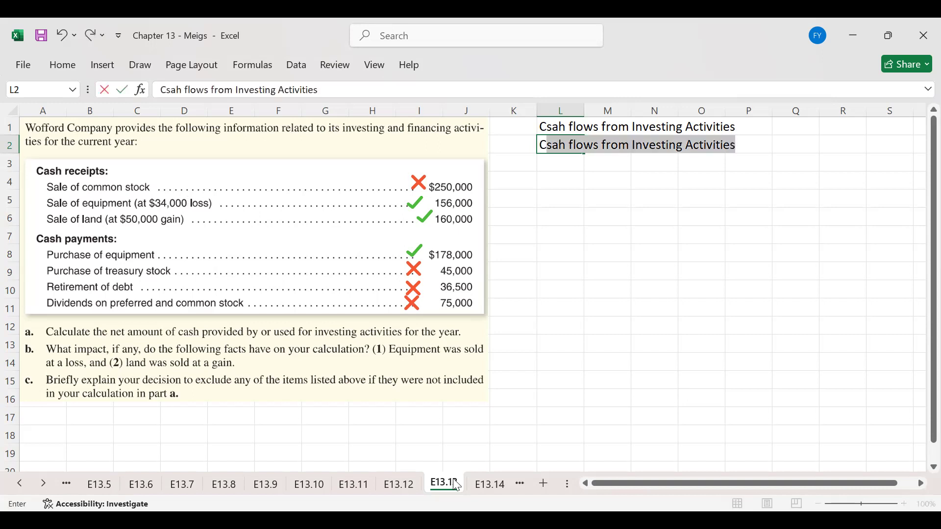
pyautogui.press('BackSpace')
pyautogui.press('BackSpace')
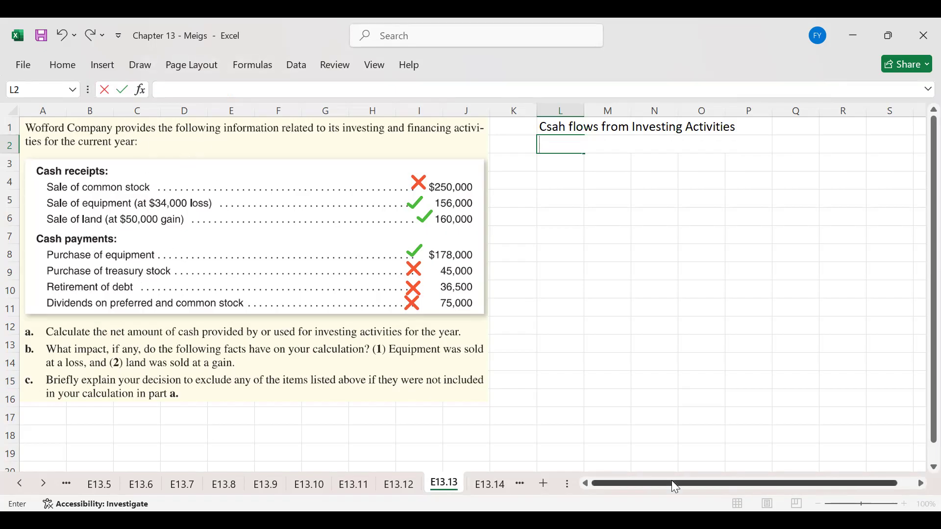
pyautogui.write('Proceeds fro')
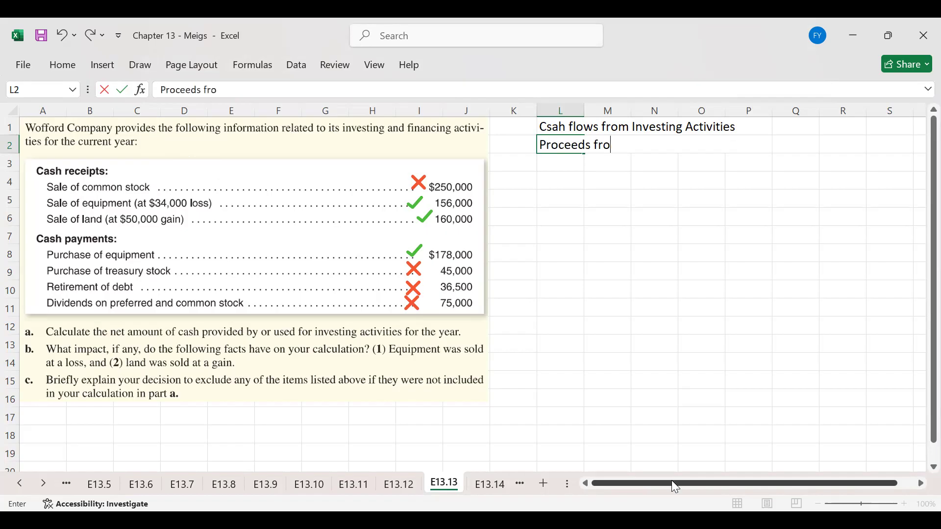
pyautogui.write('m sale of equipment')
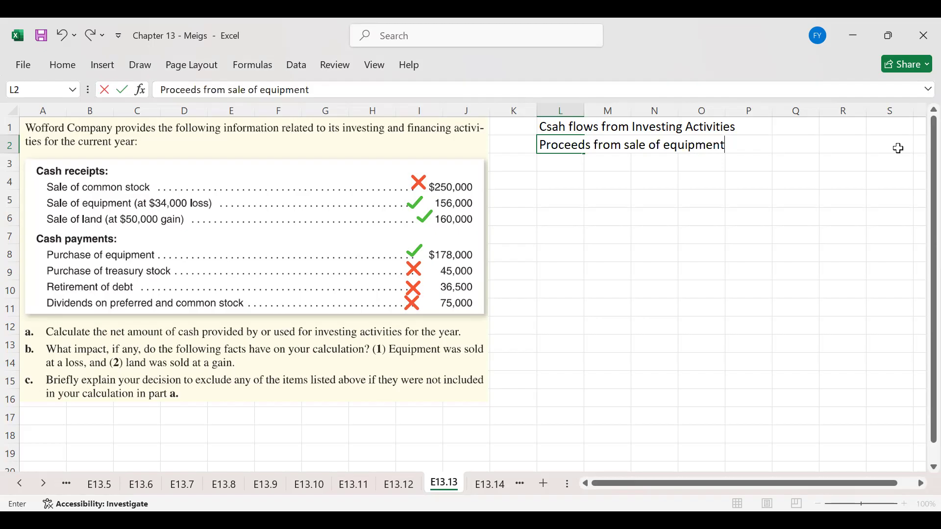
# Step: Enter $156,000 in cell Q2 as the proceeds from the equipment sale
pyautogui.click(797, 146)
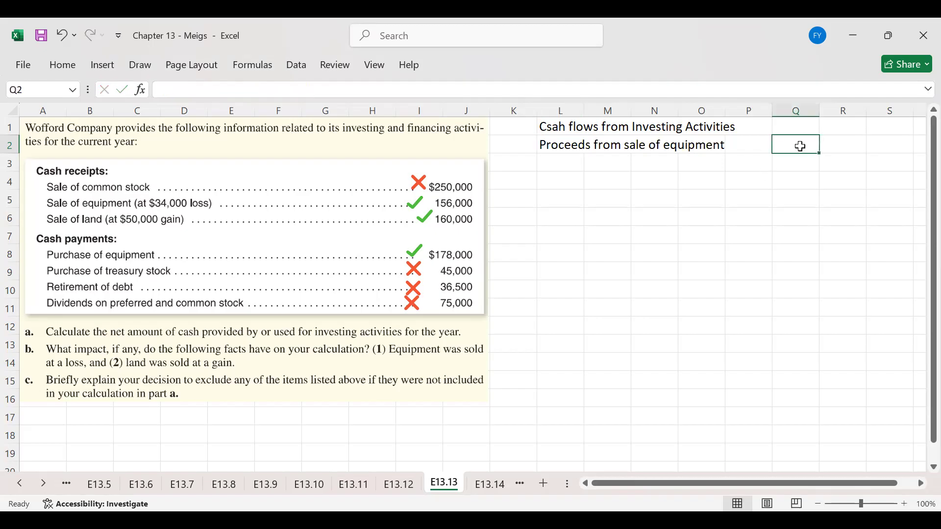
pyautogui.write('$156000')
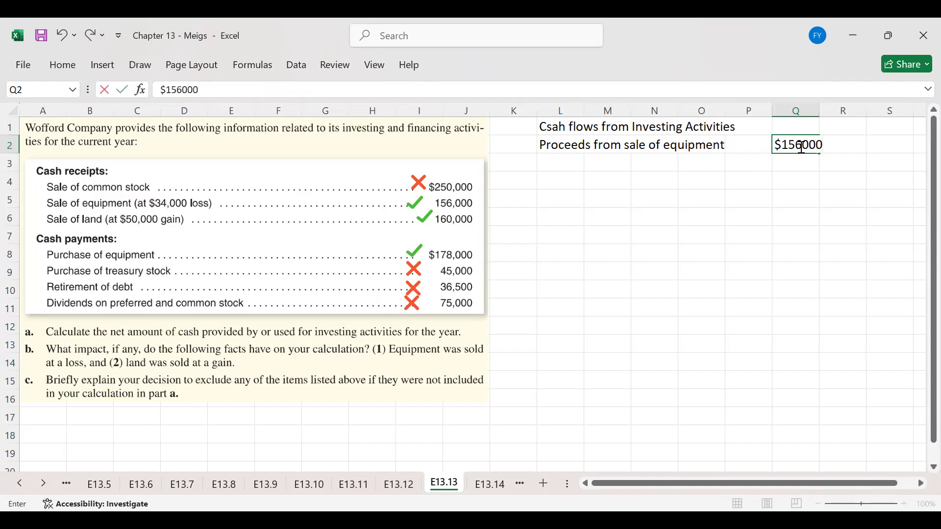
pyautogui.press('Return')
# Step: Label the second line item in cell L3 as "Proceeds from sale of Land"
pyautogui.click(558, 157)
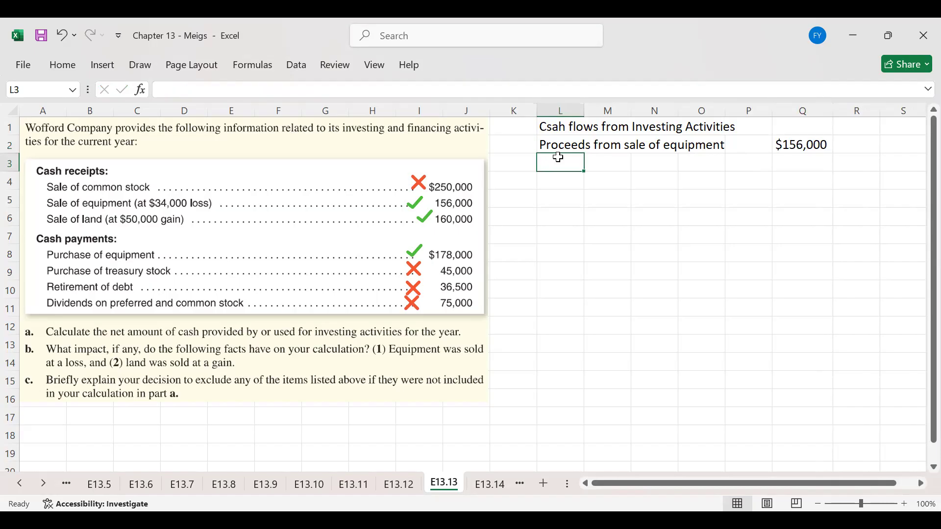
pyautogui.write('Proceeds from sale of equipment')
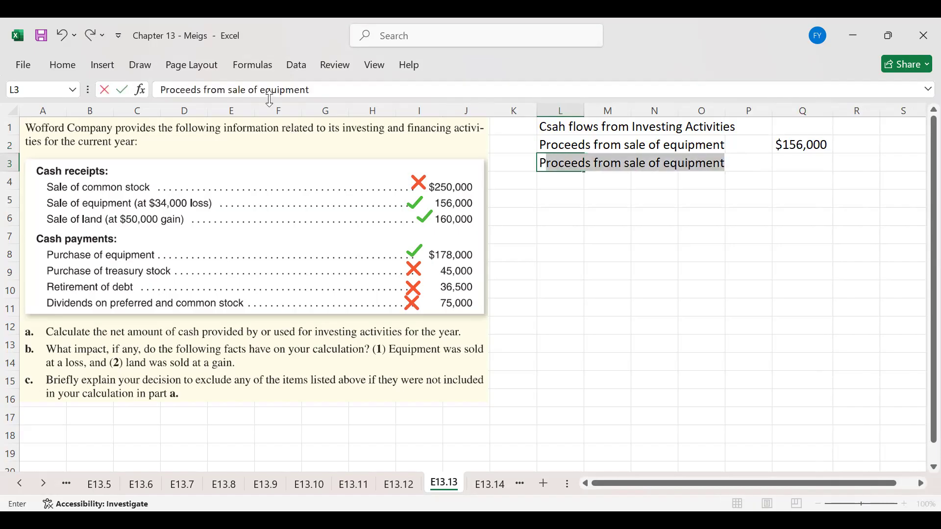
pyautogui.moveTo(258, 90); pyautogui.dragTo(336, 91)
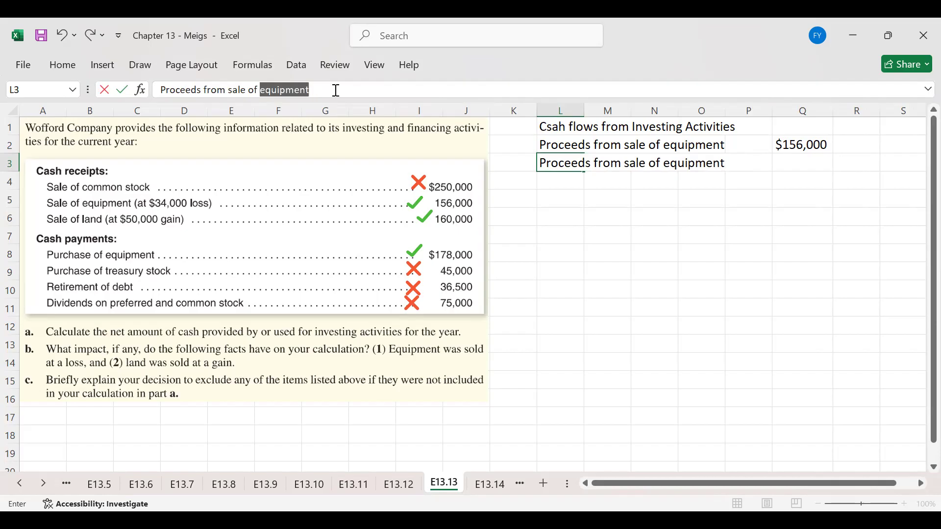
pyautogui.write('Land')
pyautogui.press('Return')
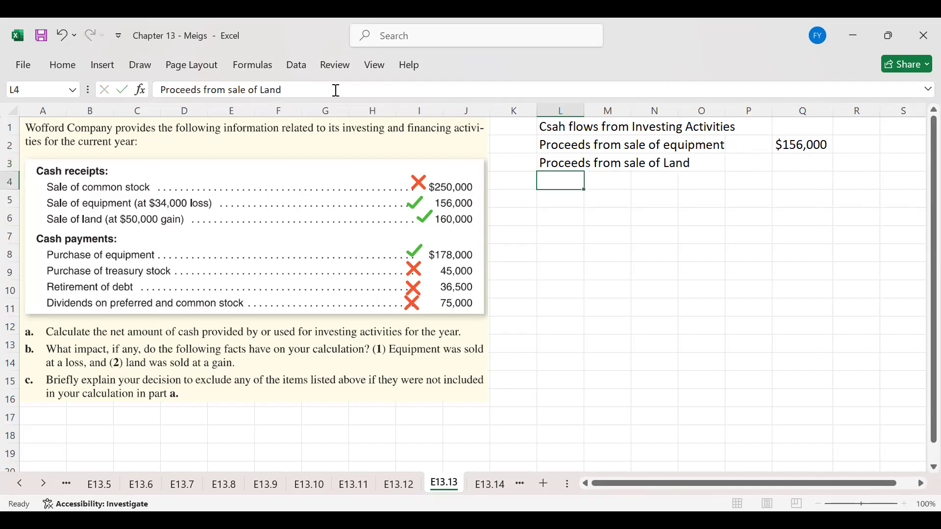
# Step: Enter $160,000 in cell Q3 as the proceeds from the land sale
pyautogui.press('Up')
pyautogui.press('Right')
pyautogui.press('Right')
pyautogui.press('Right')
pyautogui.press('Right')
pyautogui.press('Right')
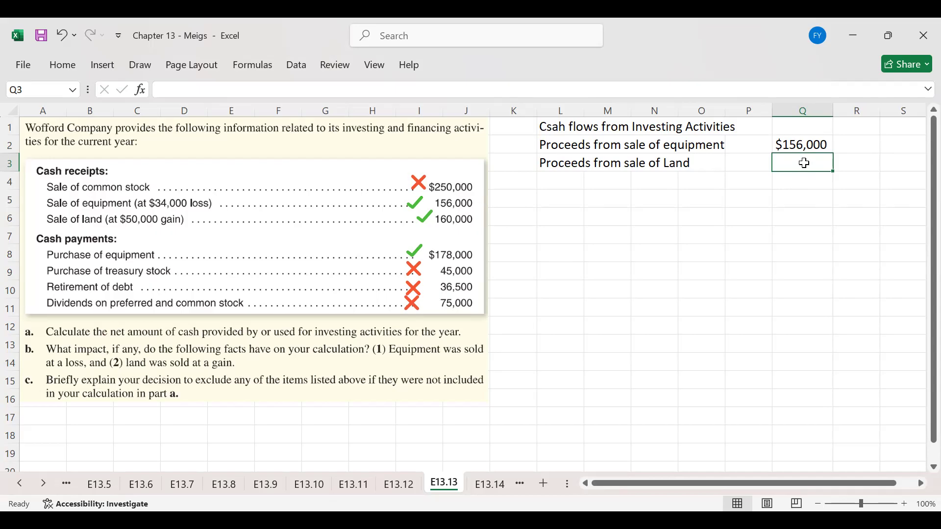
pyautogui.write('160000')
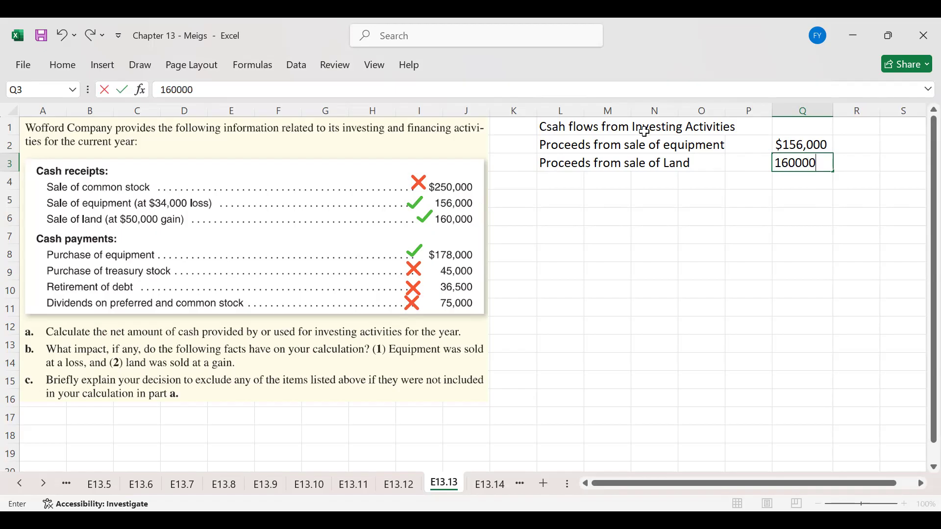
pyautogui.click(162, 89)
pyautogui.write('$')
pyautogui.press('Return')
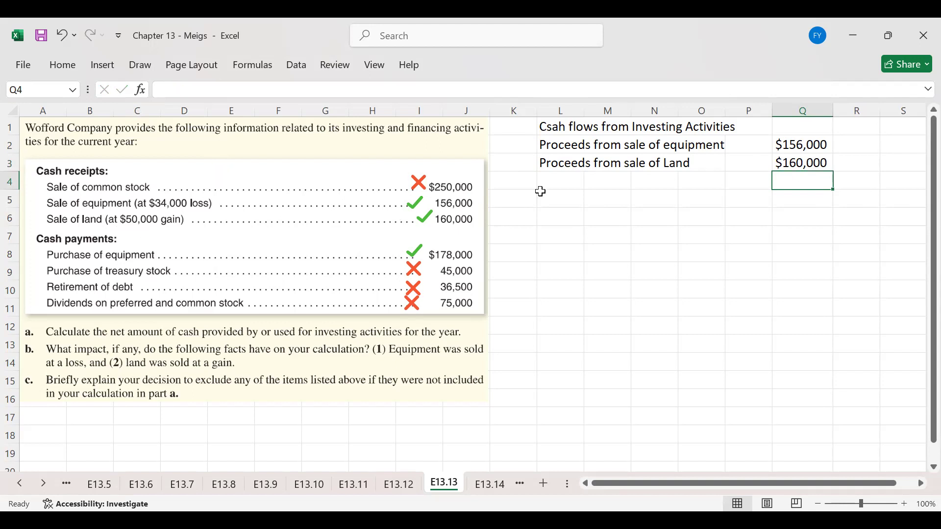
# Step: Label the third line item in cell L4 as "Cash paid for purchase of equipment" and move along the row toward the amount column
pyautogui.click(559, 181)
pyautogui.write('Cash')
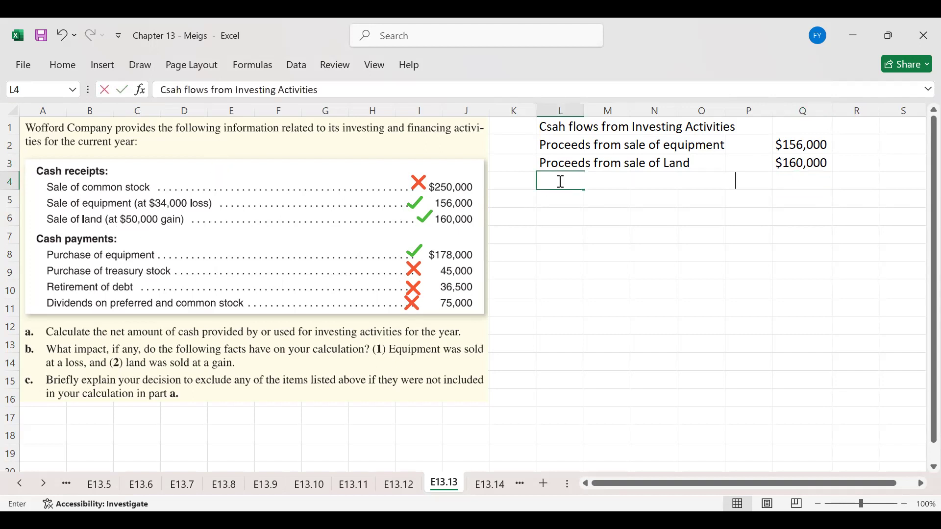
pyautogui.write(' pai')
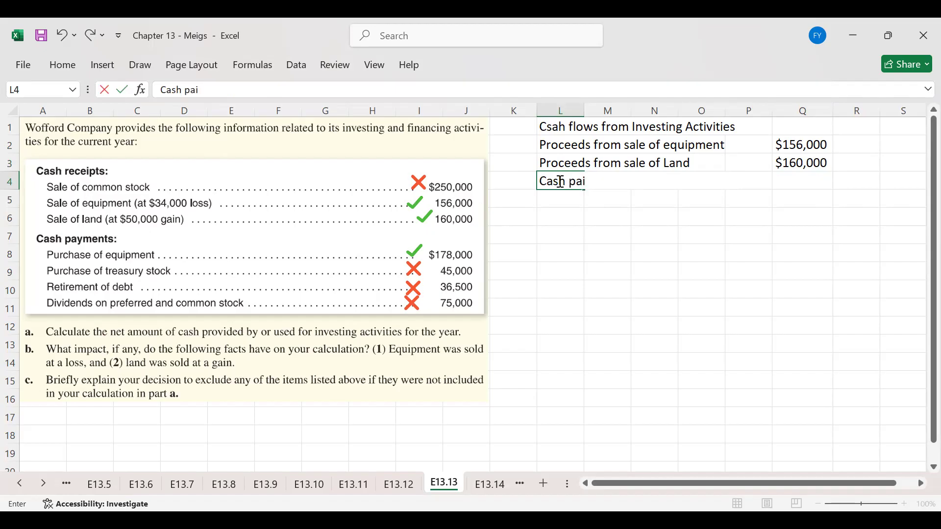
pyautogui.write('d for purchase of equipment')
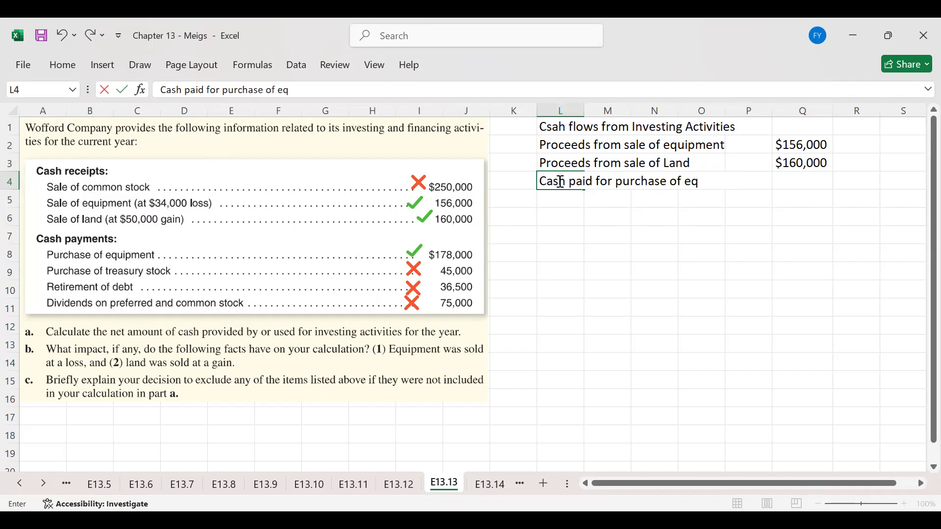
pyautogui.press('Tab')
pyautogui.press('Tab')
pyautogui.press('Tab')
pyautogui.press('Tab')
pyautogui.press('Tab')
pyautogui.press('Tab')
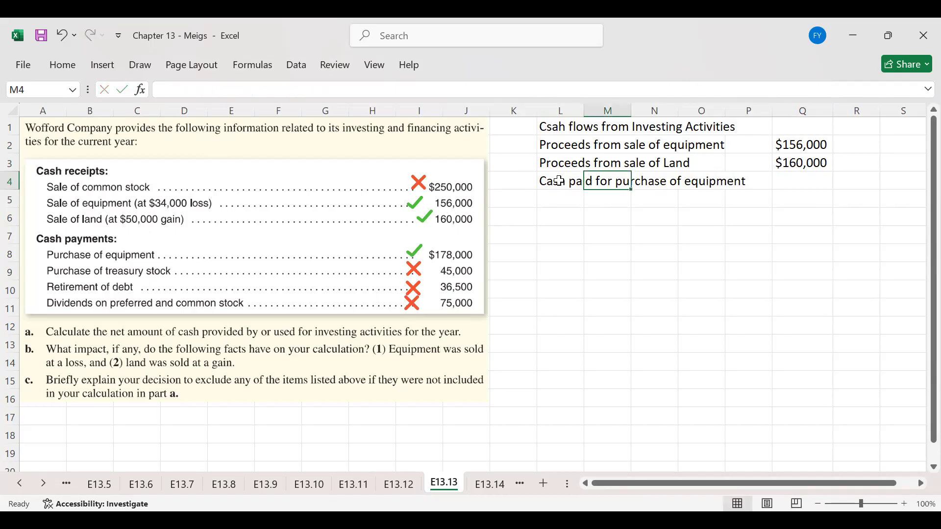
# Step: Enter -$178,000 in cell Q4 as the cash paid for the equipment purchase
pyautogui.press('Left')
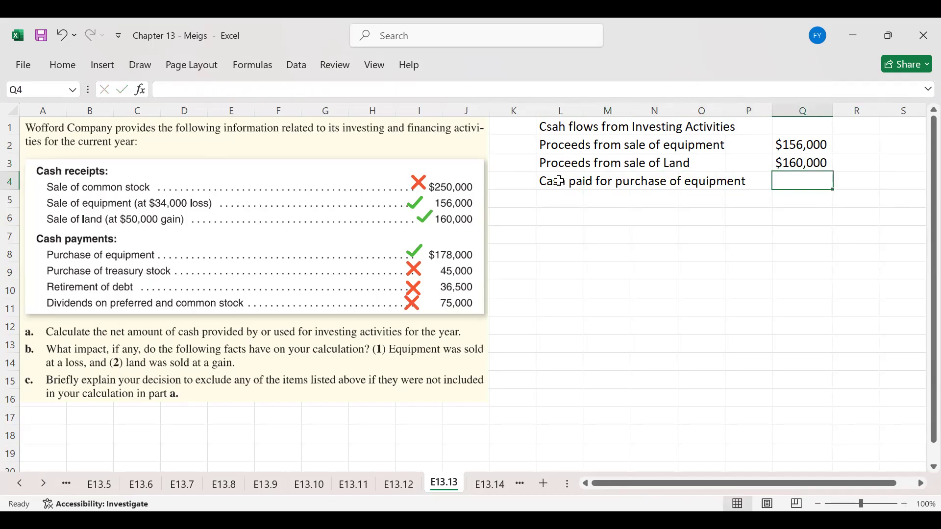
pyautogui.write('-')
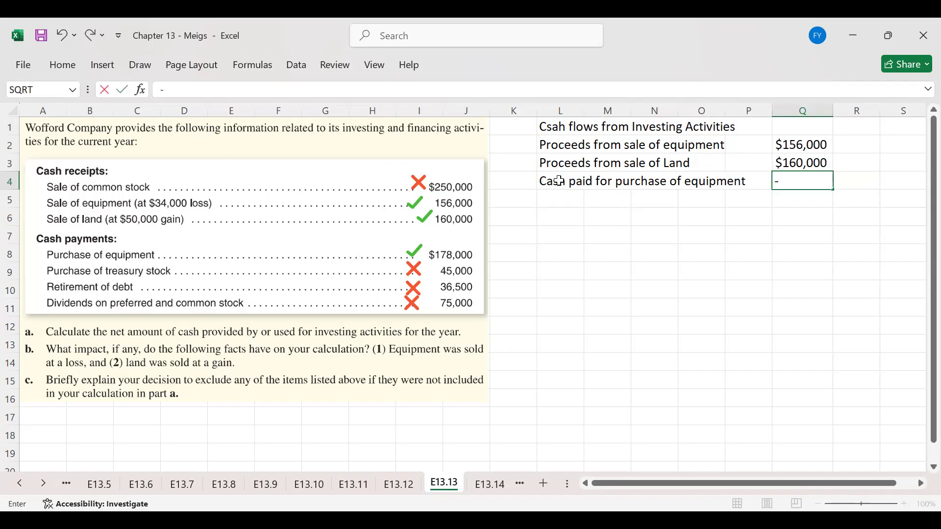
pyautogui.write('$178000')
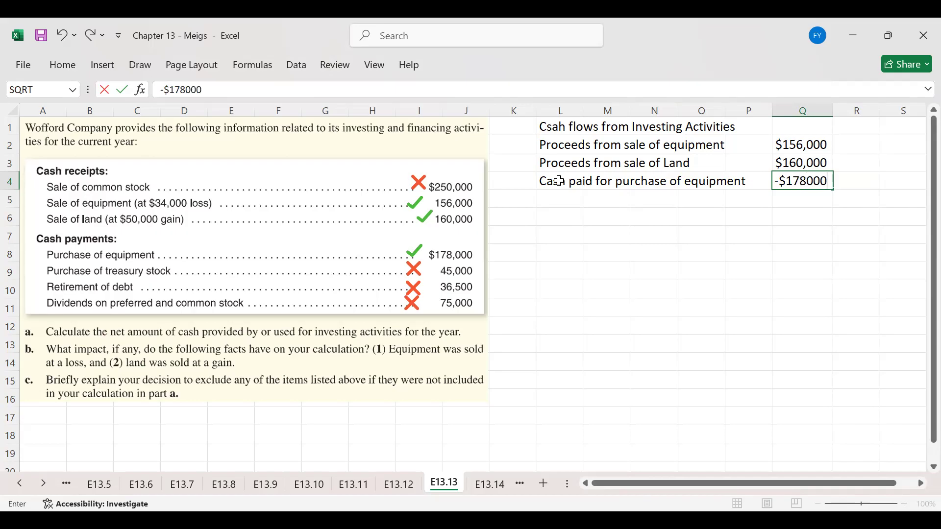
pyautogui.press('Return')
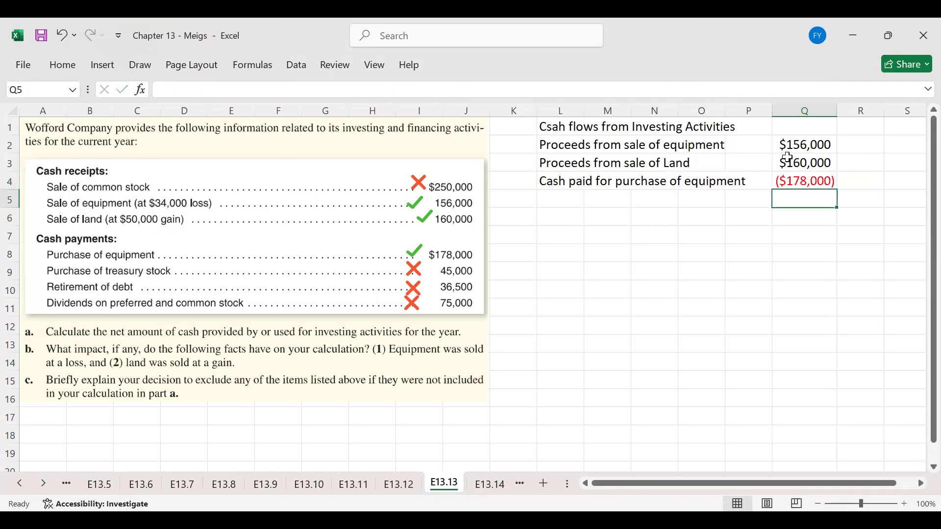
# Step: Total the amounts Q2:Q4 in cell Q5 with a sum, and format the total with top and bottom borders and yellow fill
pyautogui.moveTo(791, 146); pyautogui.dragTo(800, 192)
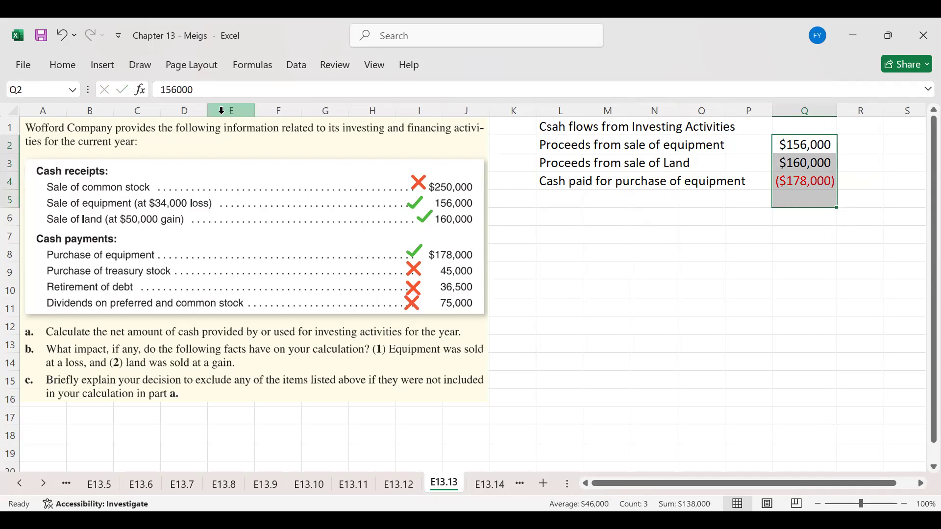
pyautogui.click(69, 71)
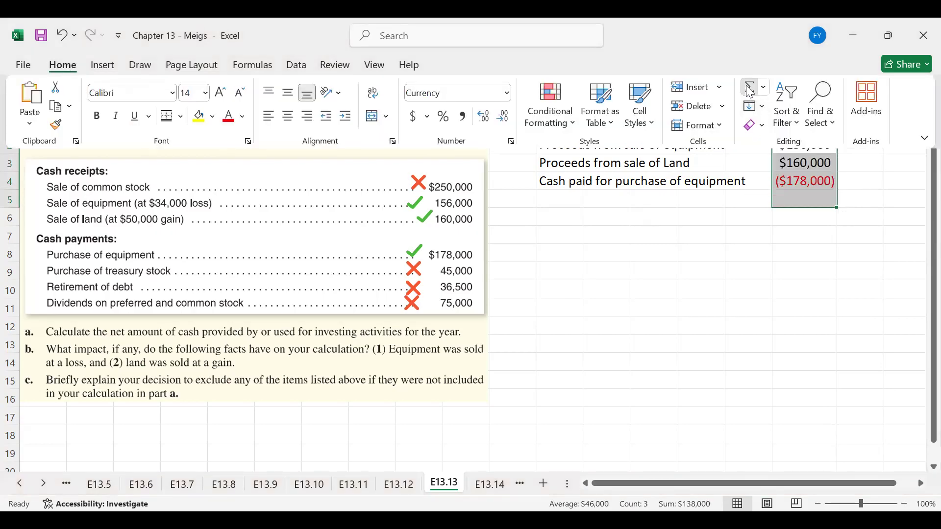
pyautogui.click(749, 92)
pyautogui.click(803, 199)
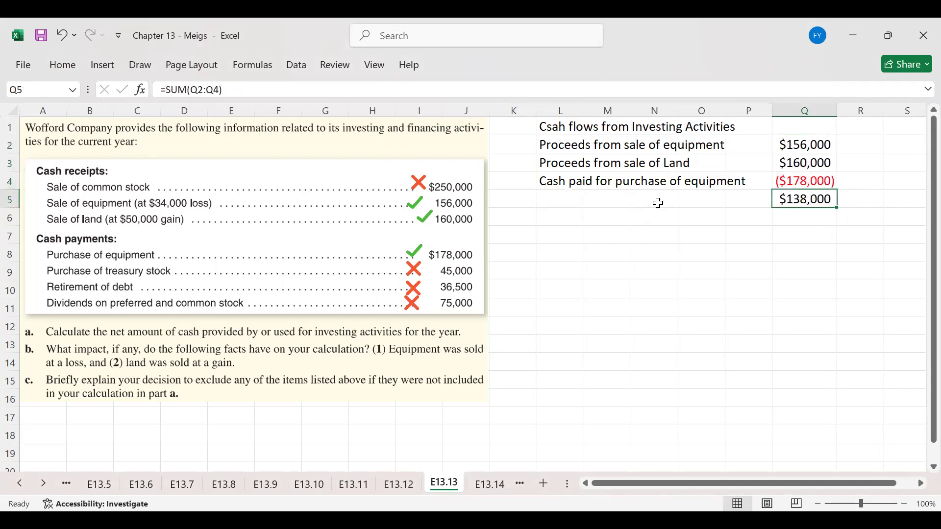
pyautogui.click(60, 71)
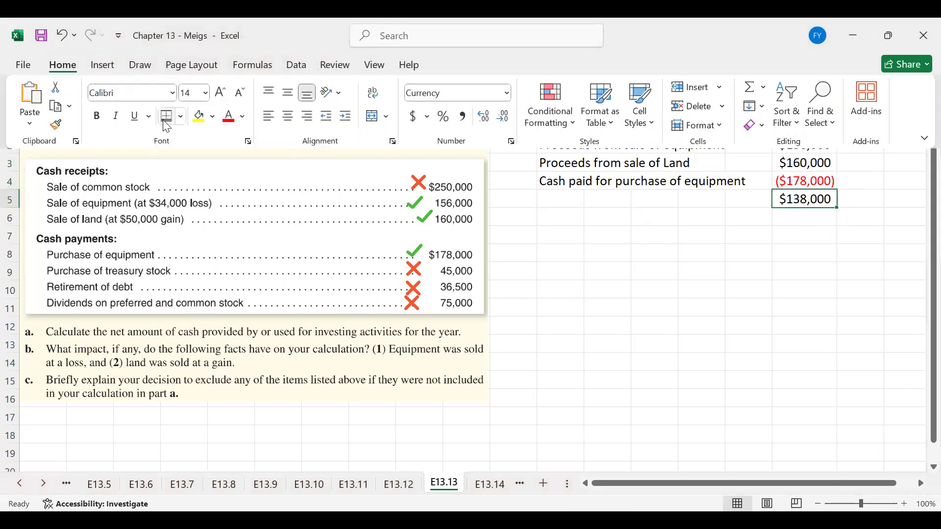
pyautogui.click(198, 116)
# Step: Label the total row in cell L5 as "Cash provided by Investing Activities"
pyautogui.click(560, 199)
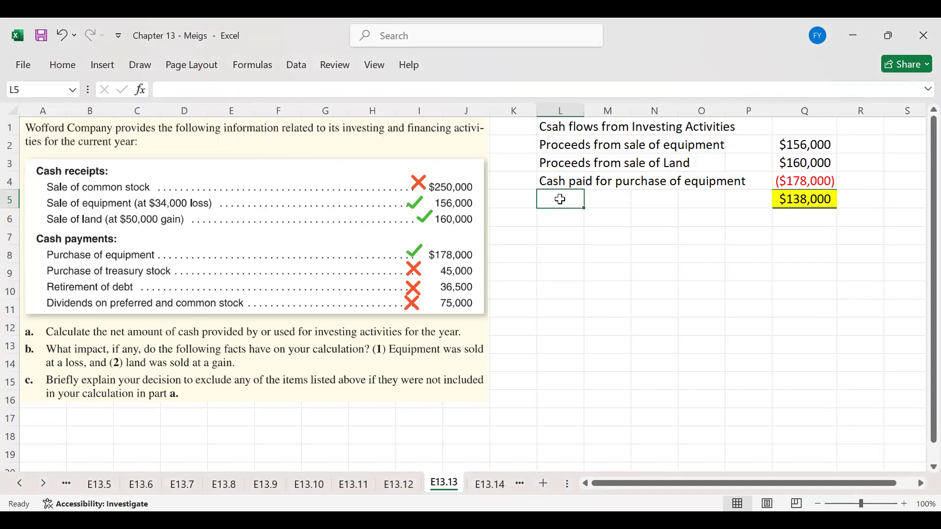
pyautogui.write('C')
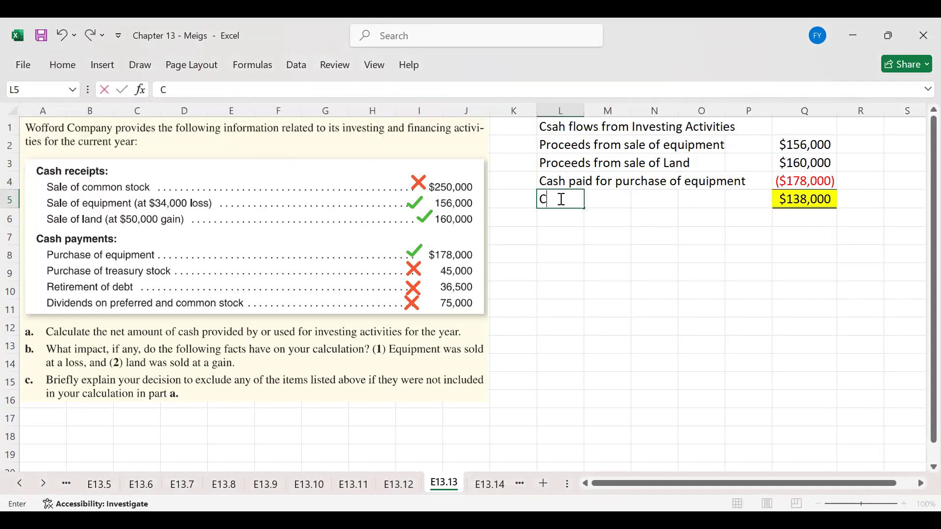
pyautogui.write('ash provided')
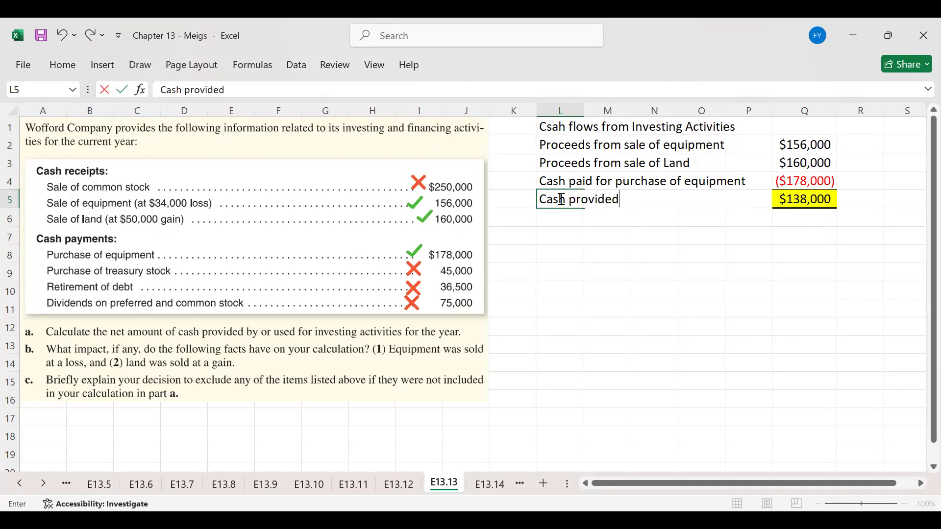
pyautogui.write(' by Investing Activities')
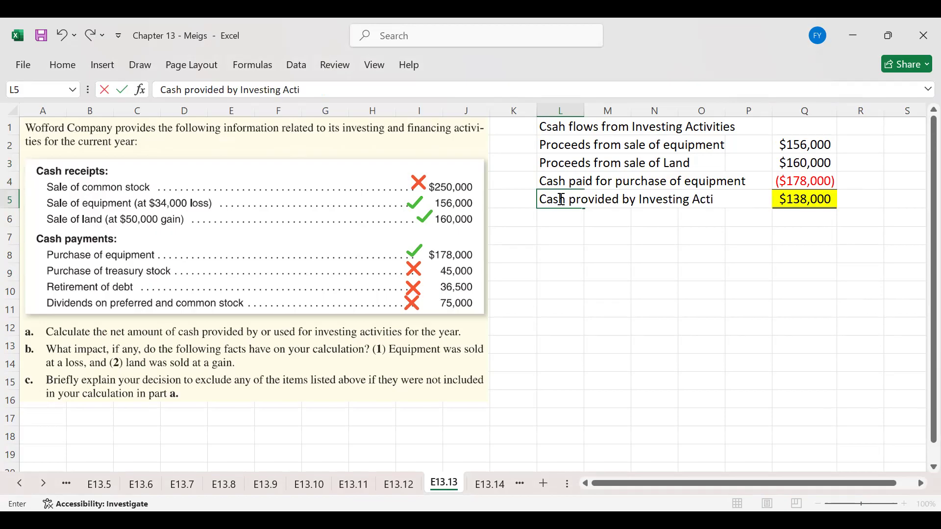
pyautogui.press('Return')
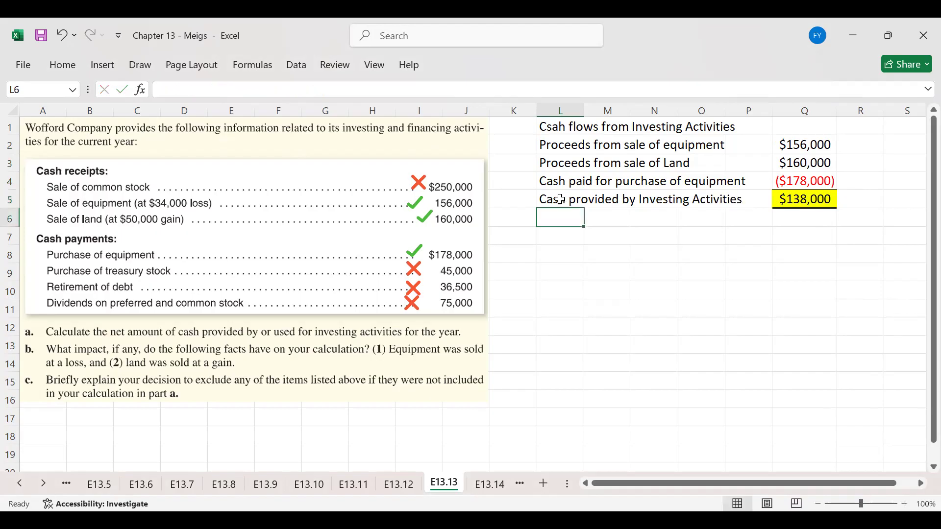
# Step: Mark the calculation as part "a." in cell K1 and correct the heading in L1 to "Cash flows from Investing Activities"
pyautogui.click(512, 125)
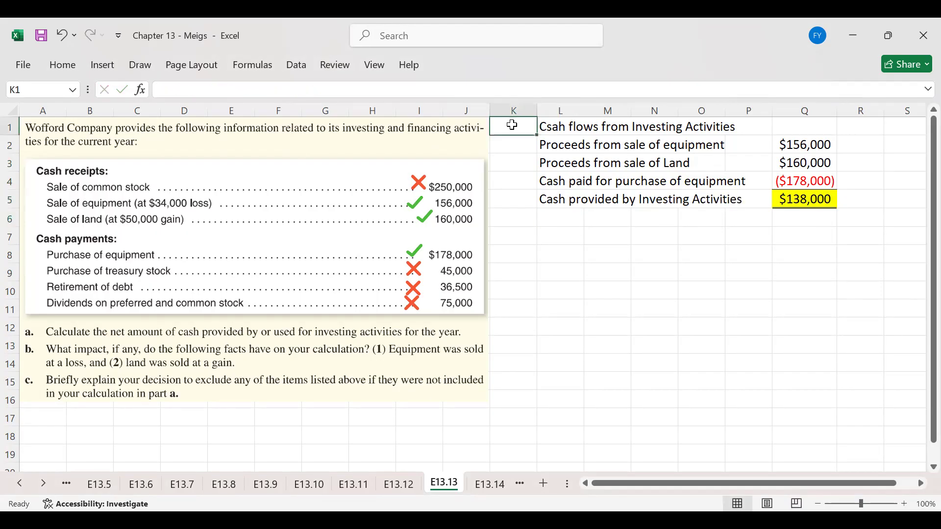
pyautogui.write('a.')
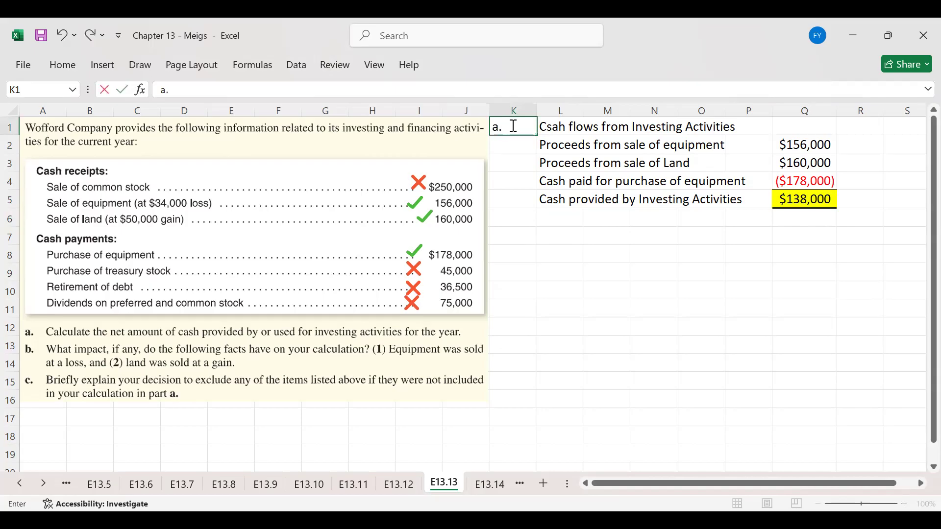
pyautogui.click(552, 126)
pyautogui.click(179, 90)
pyautogui.press('BackSpace')
pyautogui.press('BackSpace')
pyautogui.write('as')
pyautogui.press('Return')
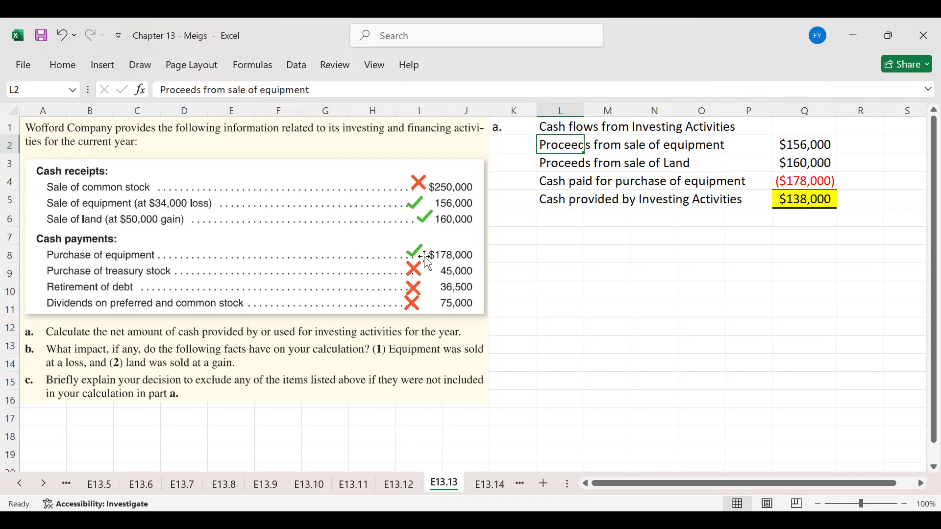
# Step: Enter the part "b." label in cell K7 with the answer "No adjustments are required" in L7
pyautogui.click(509, 236)
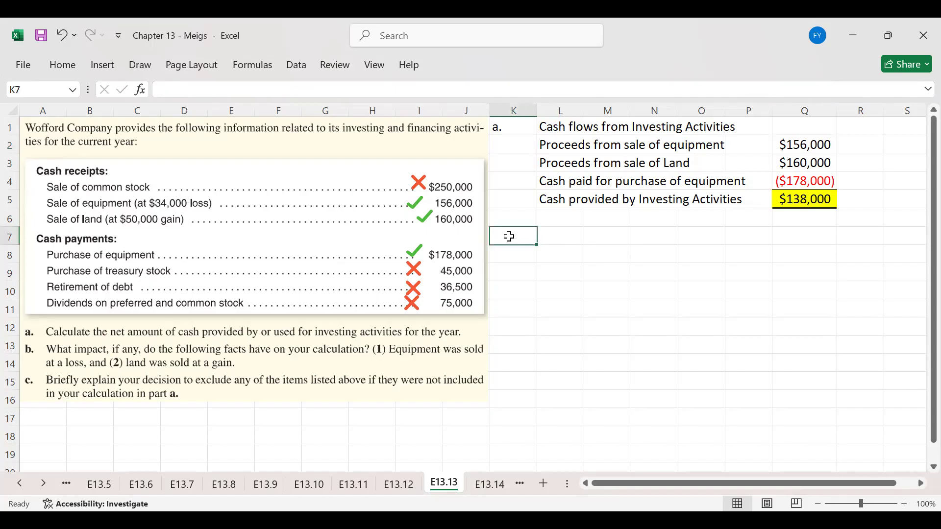
pyautogui.write('b.')
pyautogui.press('Tab')
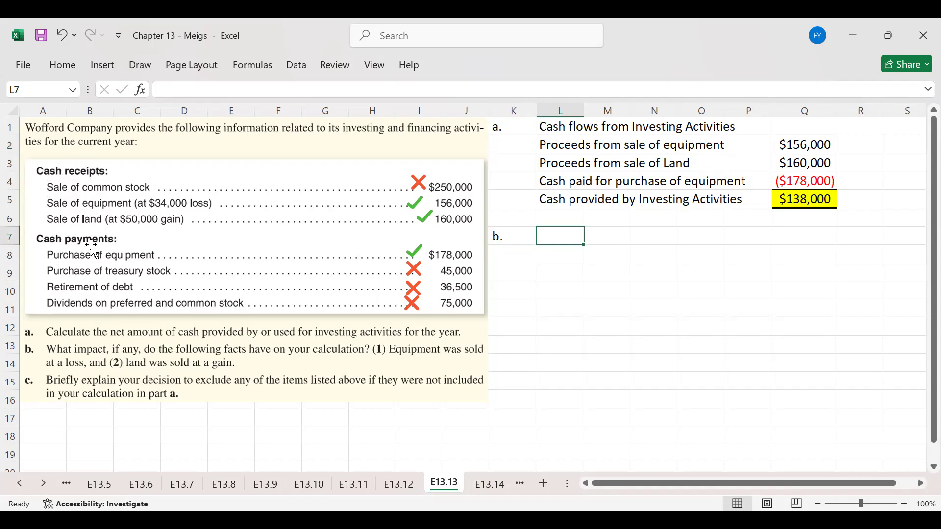
pyautogui.write('No')
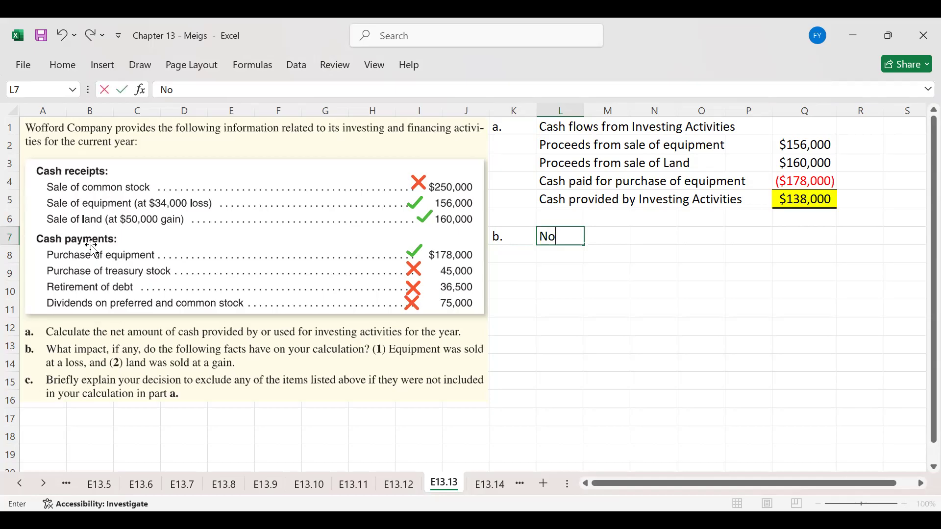
pyautogui.write(' adjuste')
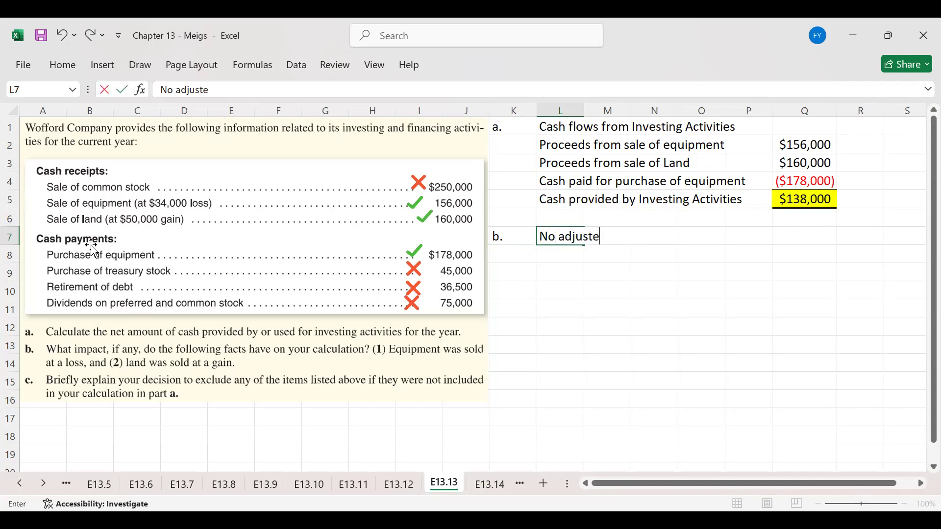
pyautogui.write('mtns a')
pyautogui.press('BackSpace')
pyautogui.press('BackSpace')
pyautogui.press('BackSpace')
pyautogui.press('BackSpace')
pyautogui.press('BackSpace')
pyautogui.press('BackSpace')
pyautogui.press('BackSpace')
pyautogui.write('ments are required')
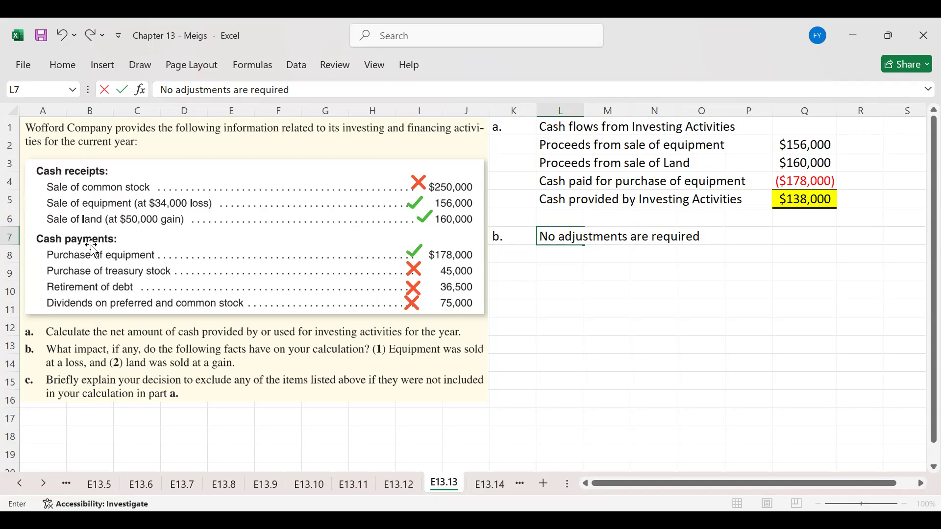
pyautogui.press('Return')
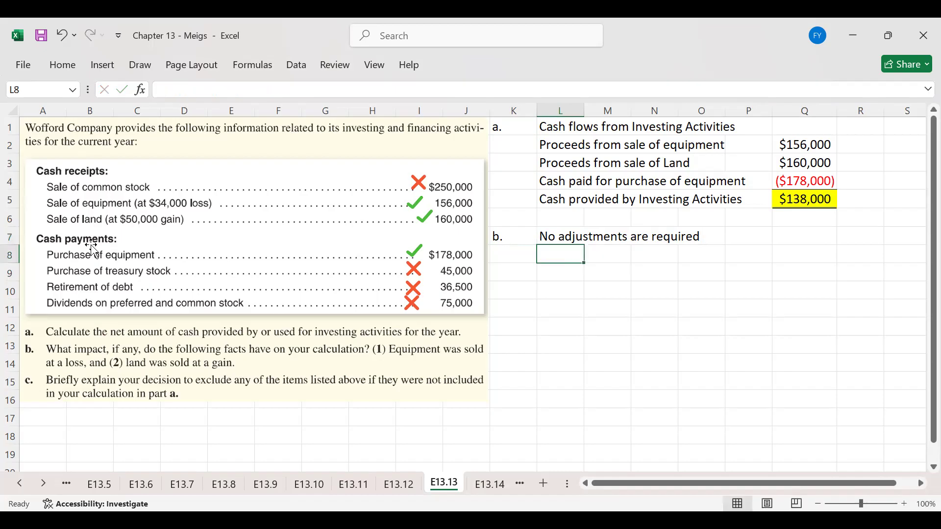
# Step: Enter the part label "c." in cell K9, leaving one blank row below part b
pyautogui.press('Left')
pyautogui.press('Down')
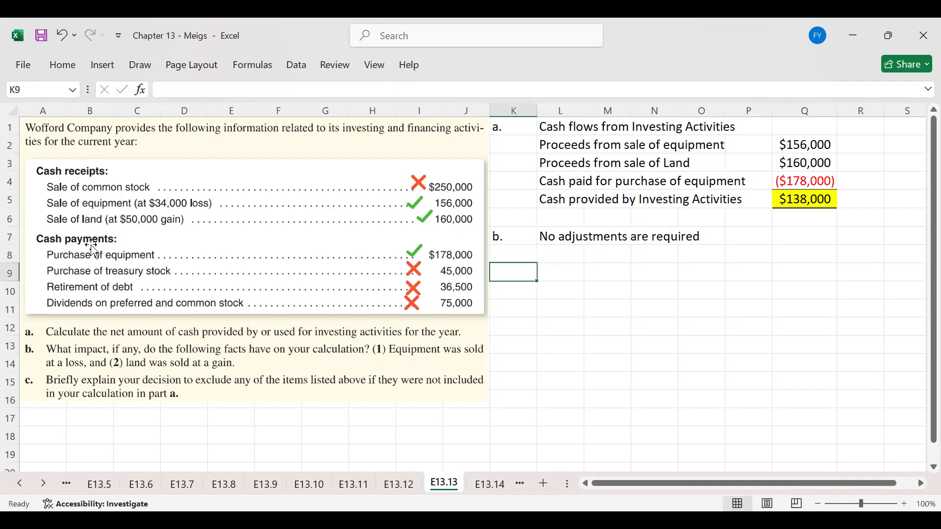
pyautogui.write('c.')
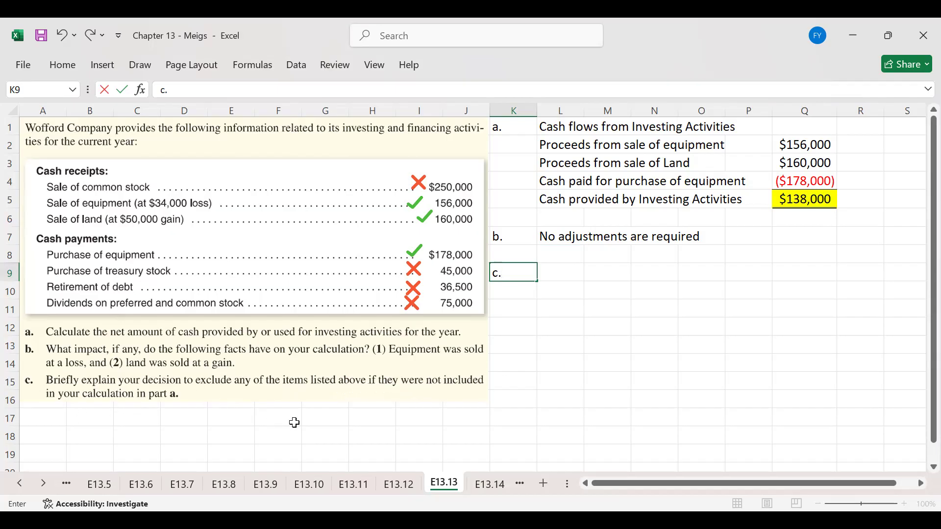
pyautogui.click(329, 402)
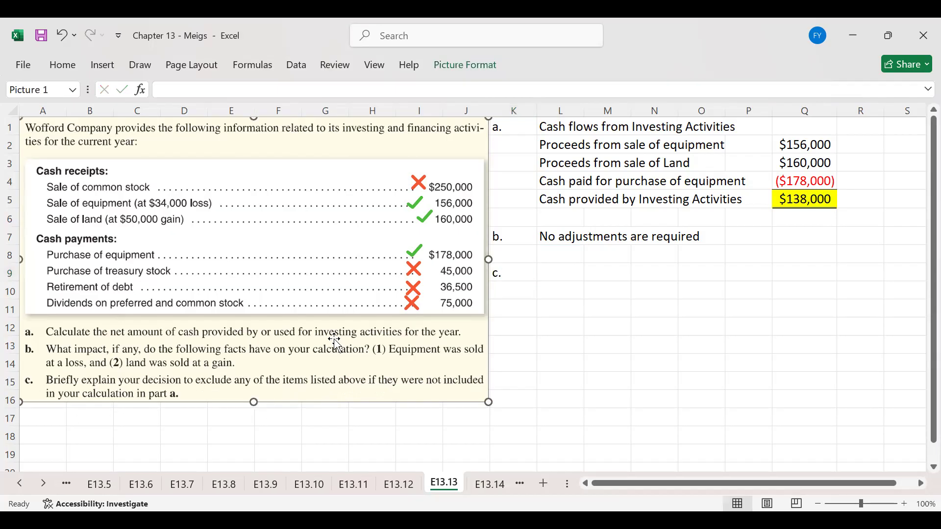